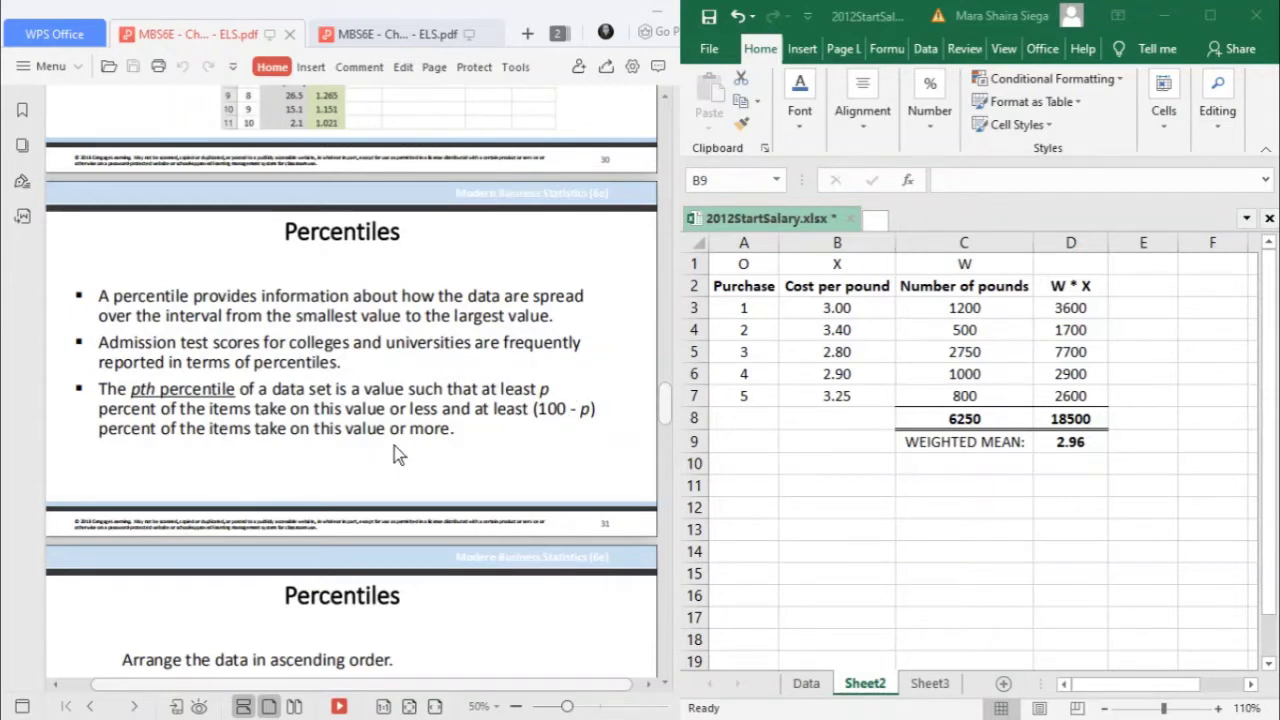
# - Scroll the lecture PDF to the Percentiles slide showing Lp = (p/100)(n + 1)
pyautogui.scroll(-3, 394, 445)
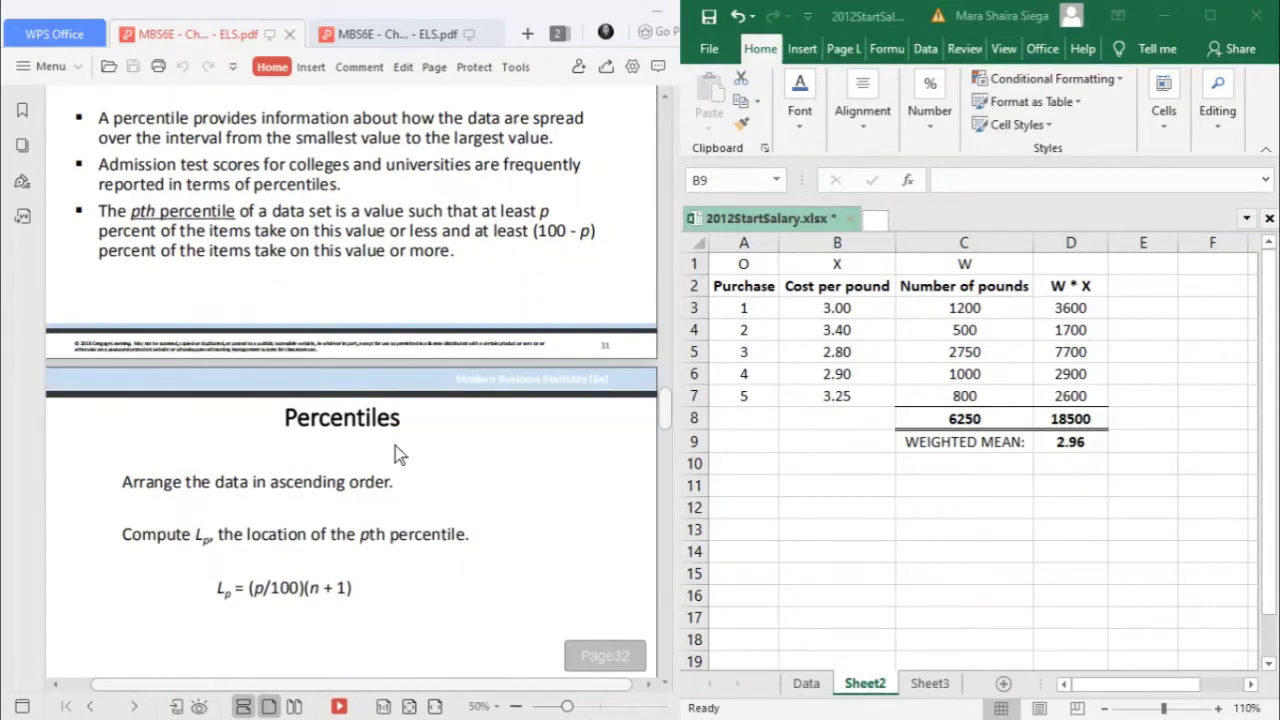
pyautogui.scroll(-2, 395, 445)
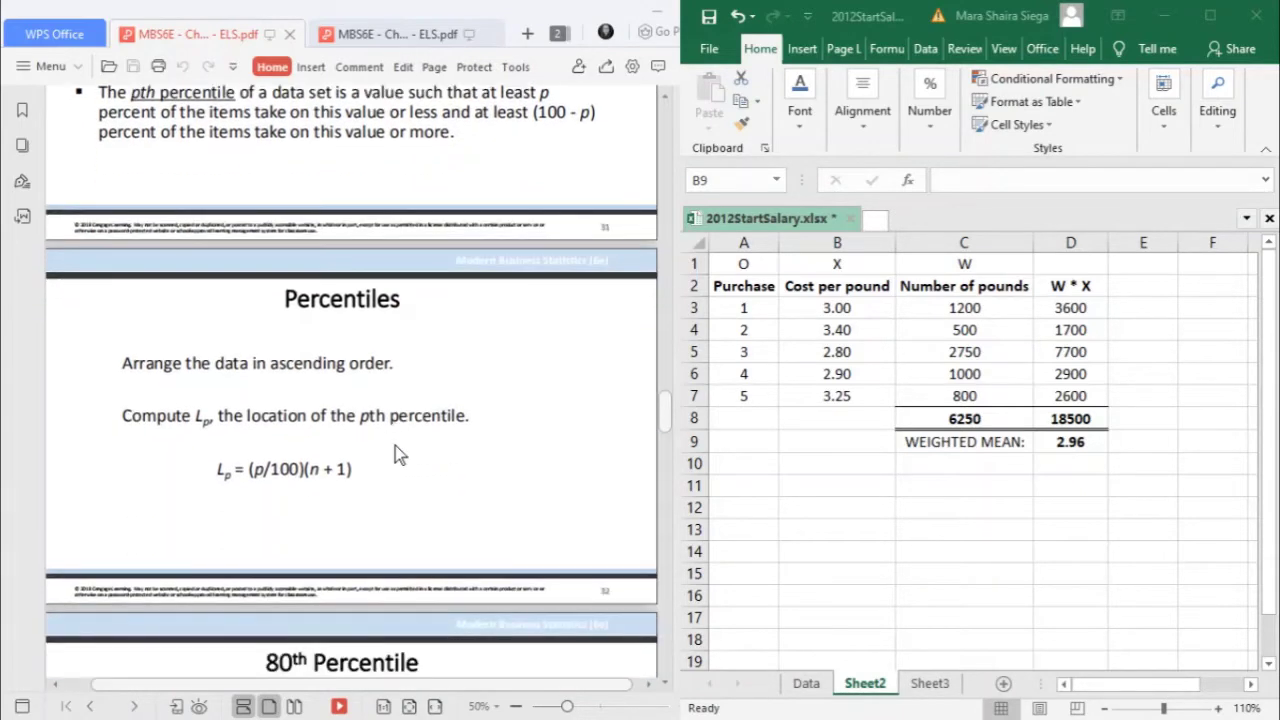
pyautogui.scroll(2, 395, 445)
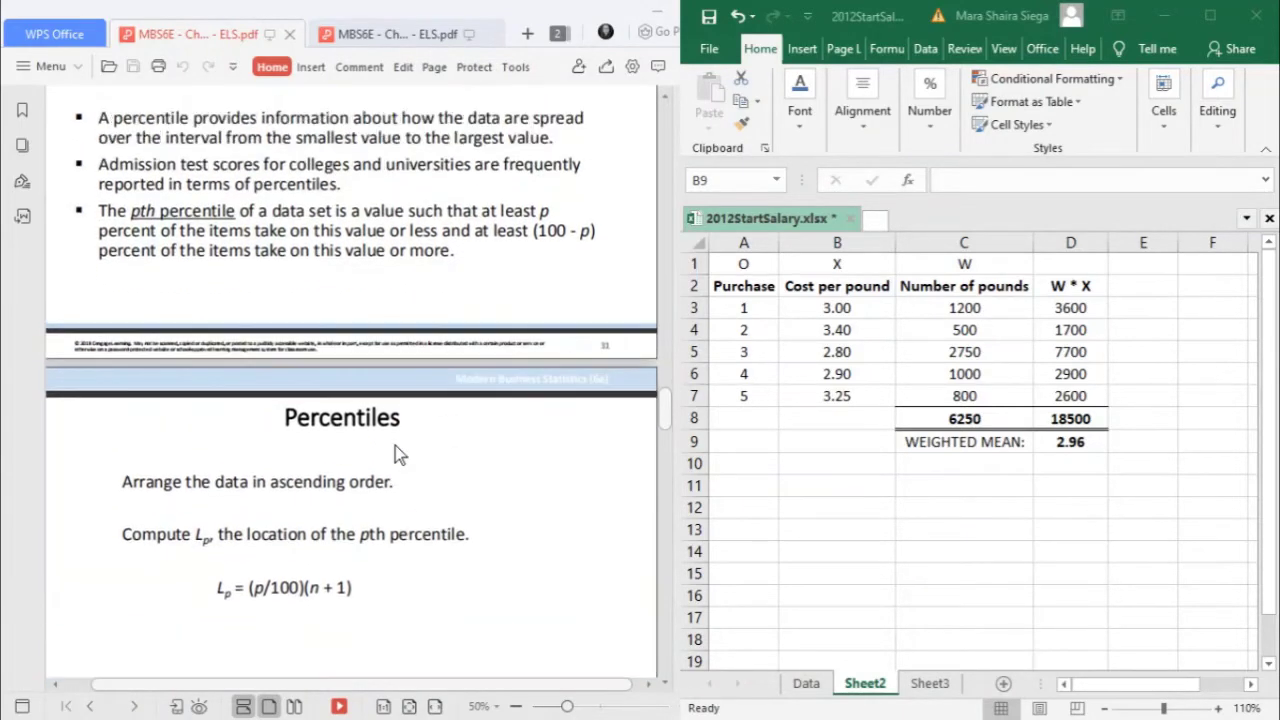
pyautogui.scroll(2, 395, 447)
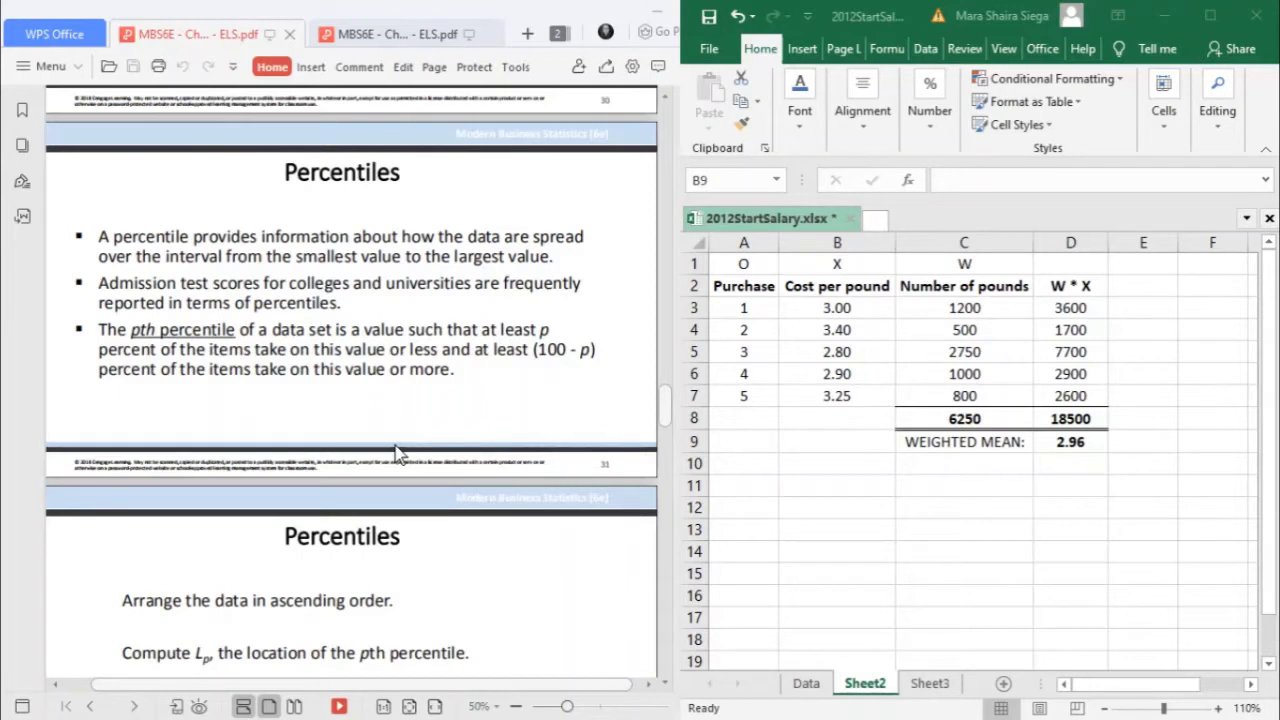
pyautogui.scroll(-3, 395, 452)
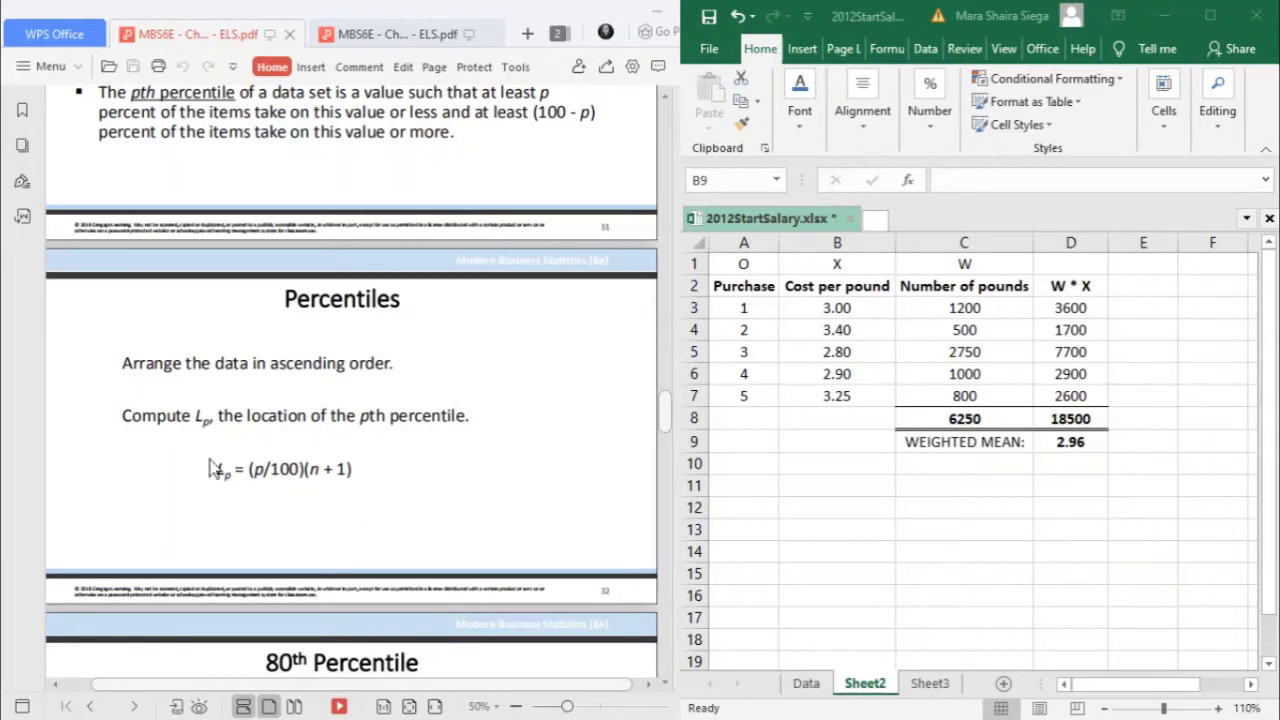
# - Switch to the Data sheet of the salary workbook and clear the AVERAGE cell selection
pyautogui.click(806, 684)
pyautogui.scroll(-2, 350, 400)
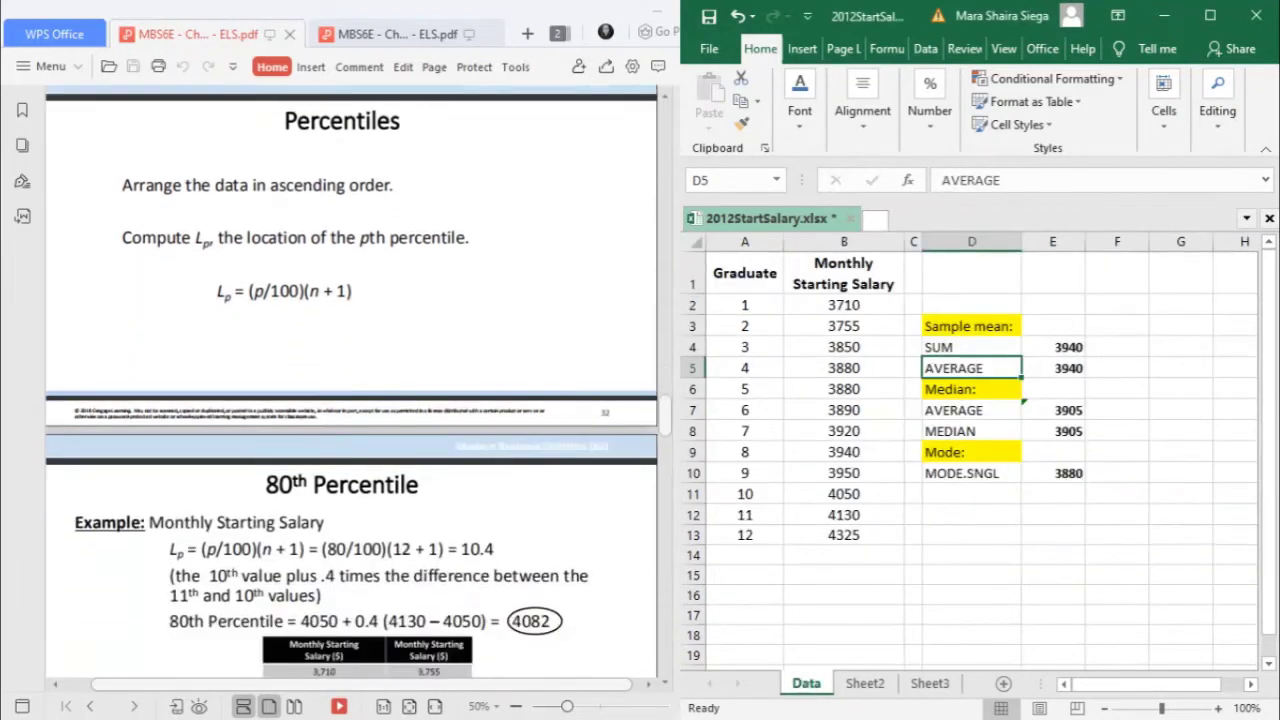
pyautogui.scroll(-3, 350, 400)
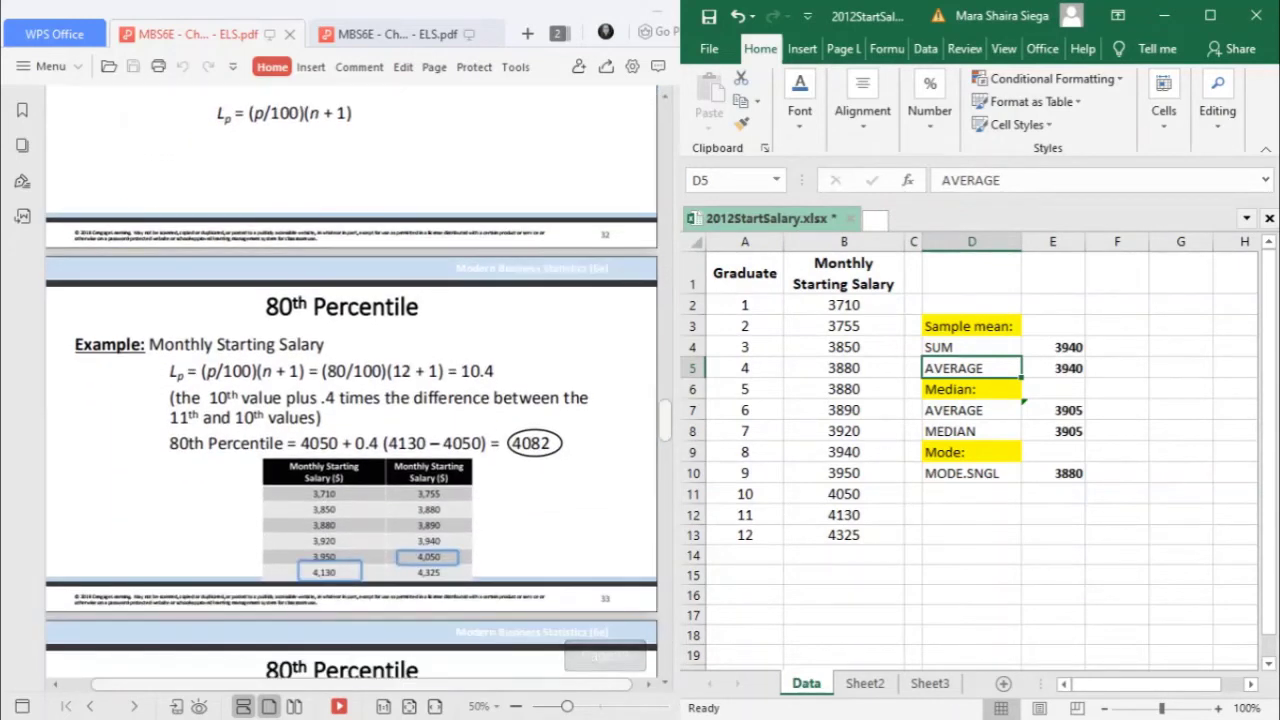
pyautogui.click(910, 592)
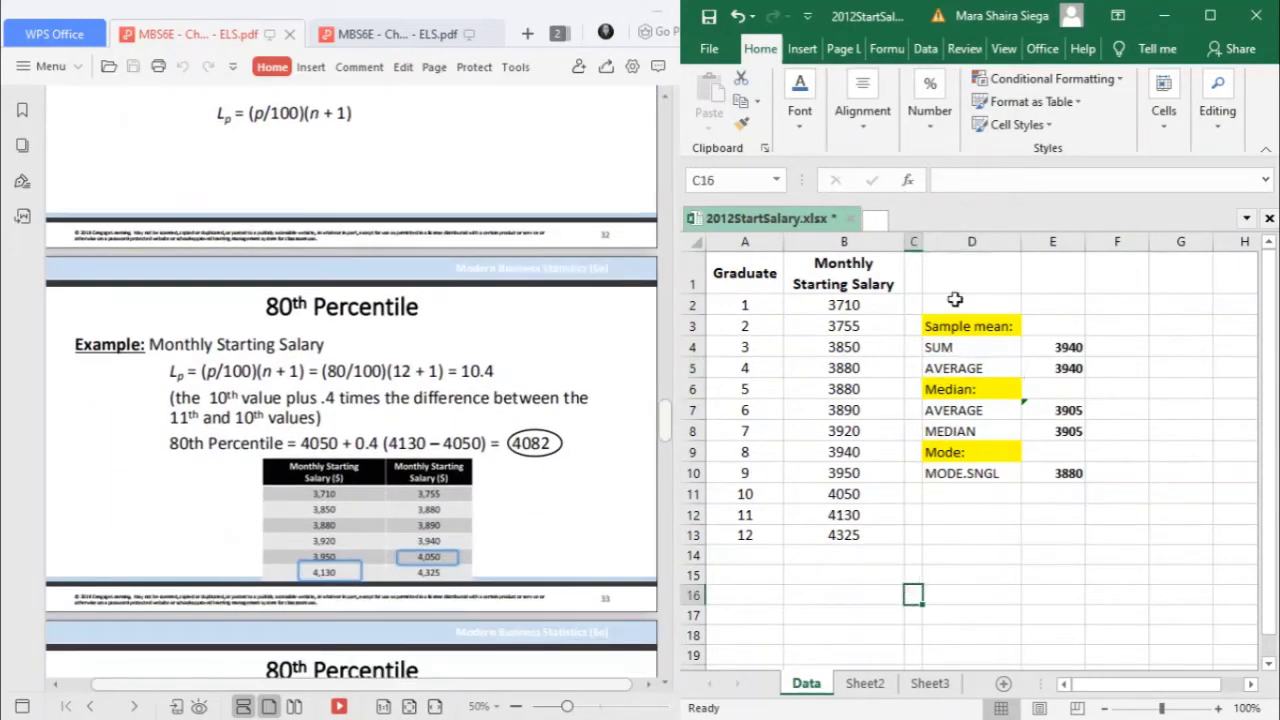
# - Hide columns D and E, which hold the earlier mean, median and mode results
pyautogui.click(963, 247)
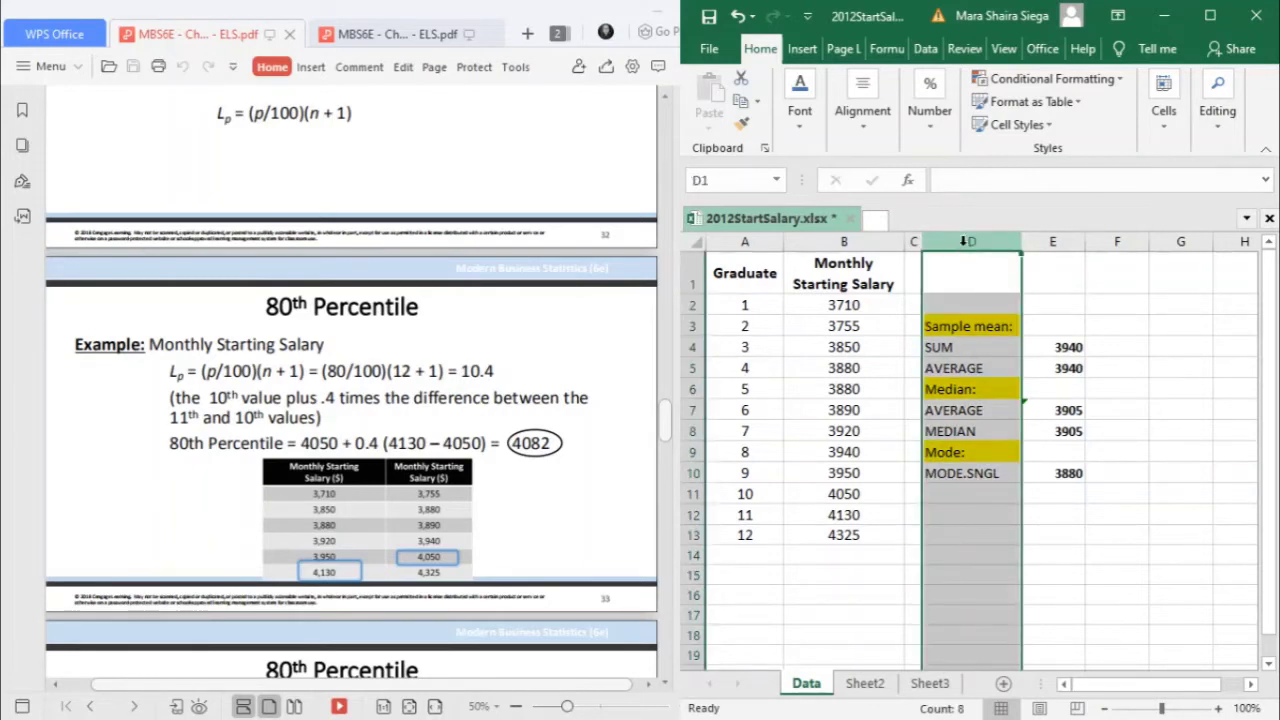
pyautogui.keyDown('shift'); pyautogui.click(1040, 244); pyautogui.keyUp('shift')
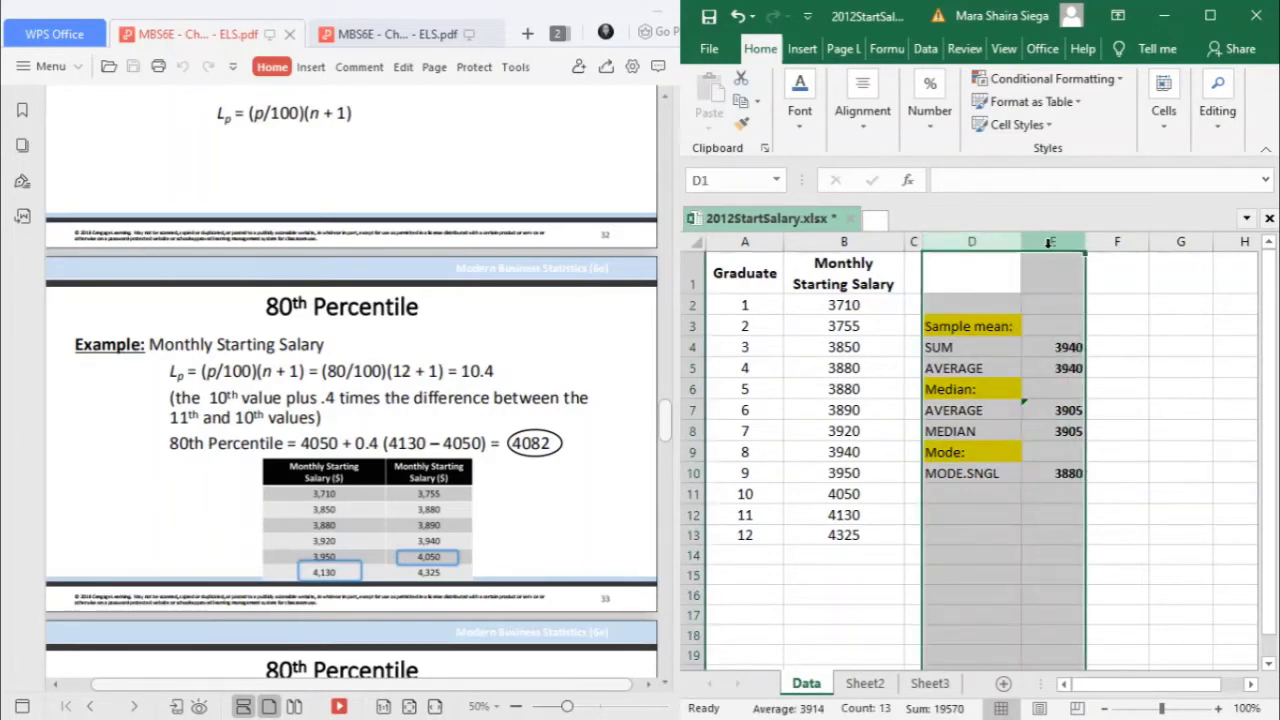
pyautogui.click(1167, 350)
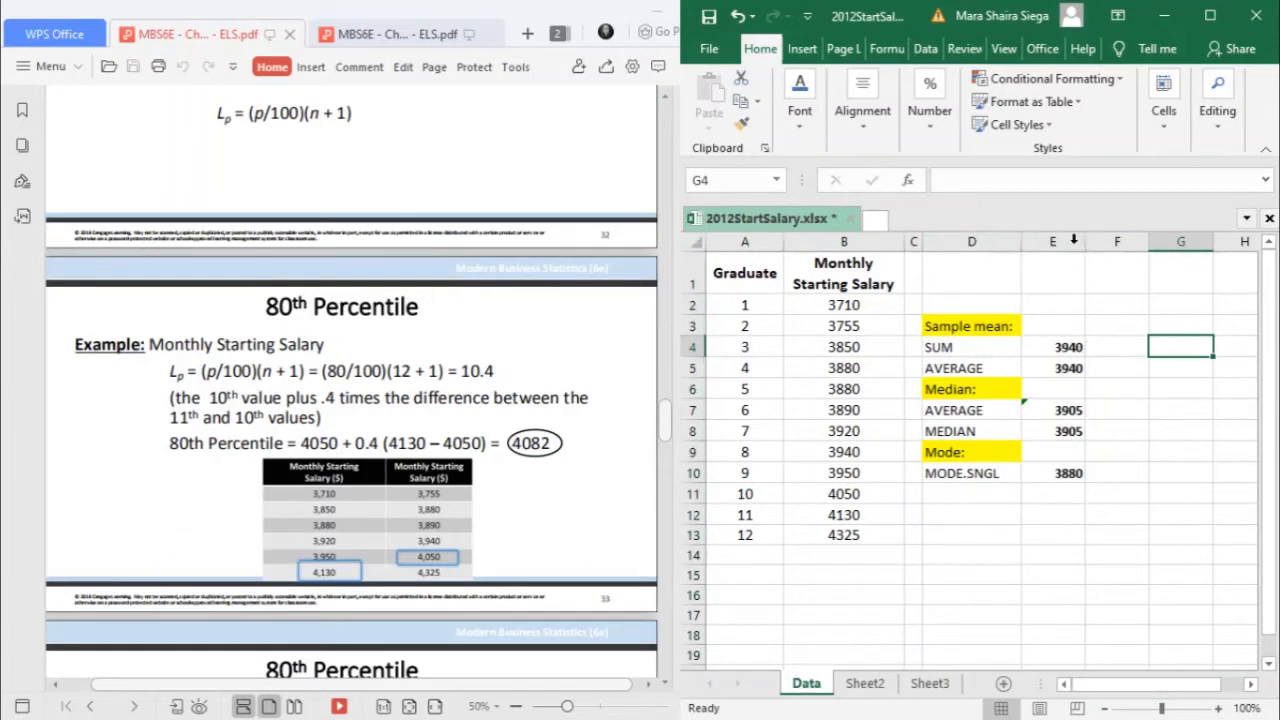
pyautogui.click(1052, 242)
pyautogui.keyDown('shift'); pyautogui.click(1000, 242); pyautogui.keyUp('shift')
pyautogui.moveTo(1026, 232); pyautogui.dragTo(952, 241)
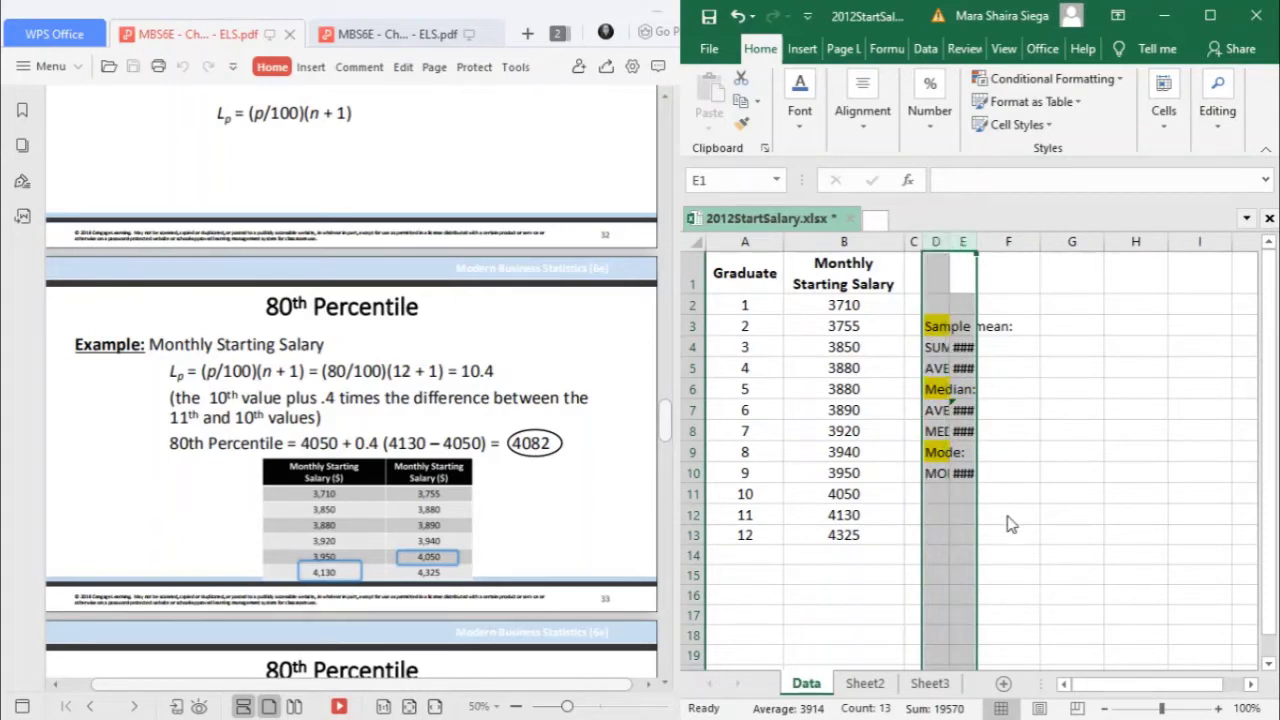
pyautogui.hotkey('ctrl', '0')
pyautogui.click(943, 349)
pyautogui.click(945, 308)
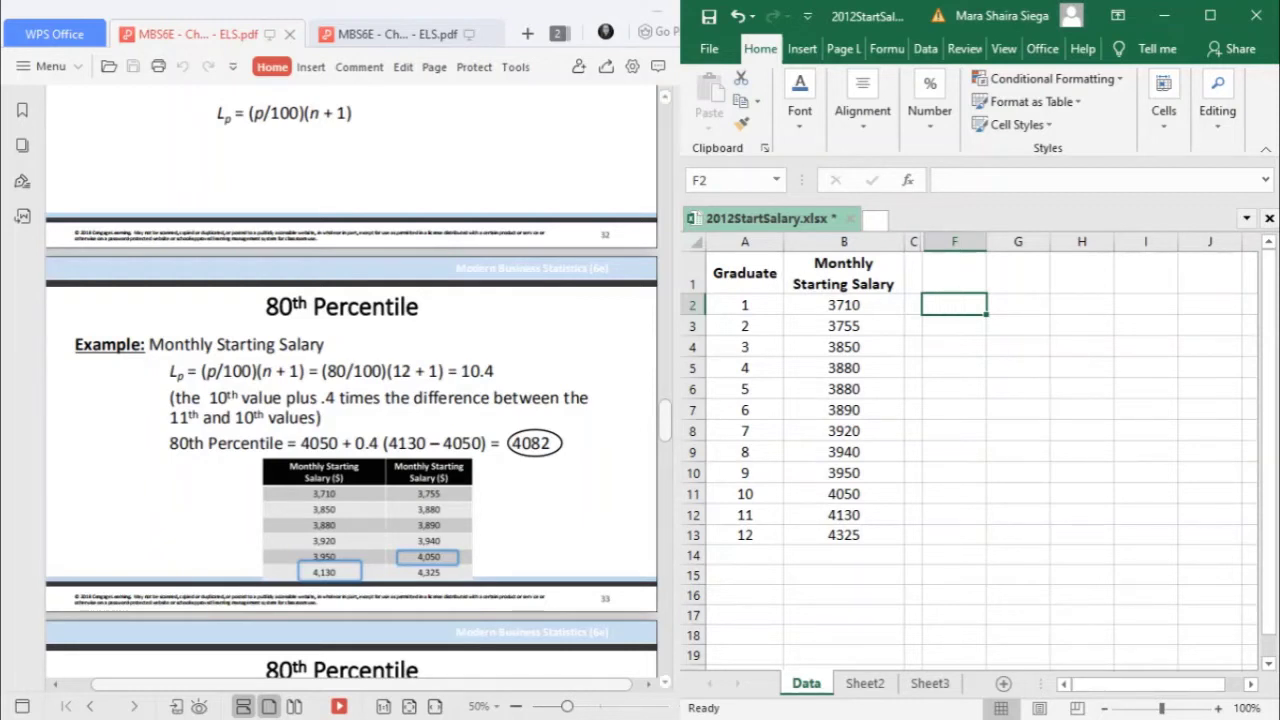
# - Enter the label 'PERCENTILE:' in F2
pyautogui.scroll(3, 350, 380)
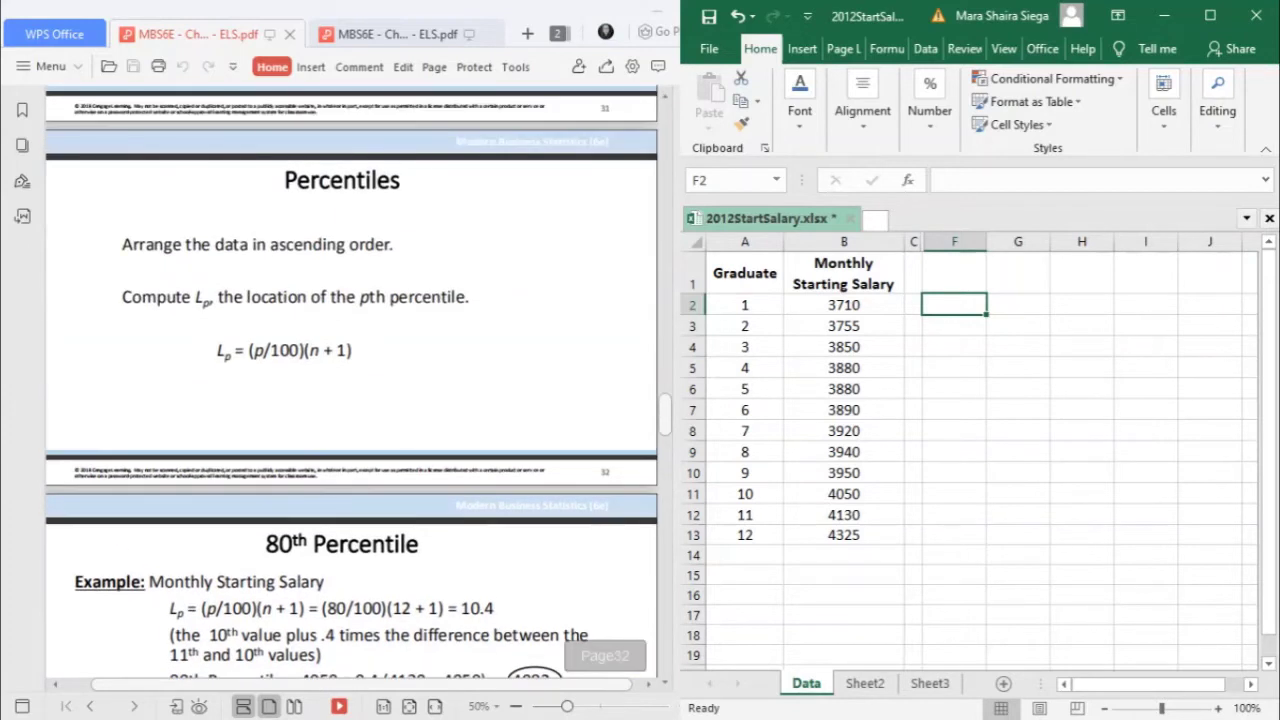
pyautogui.scroll(-5, 350, 390)
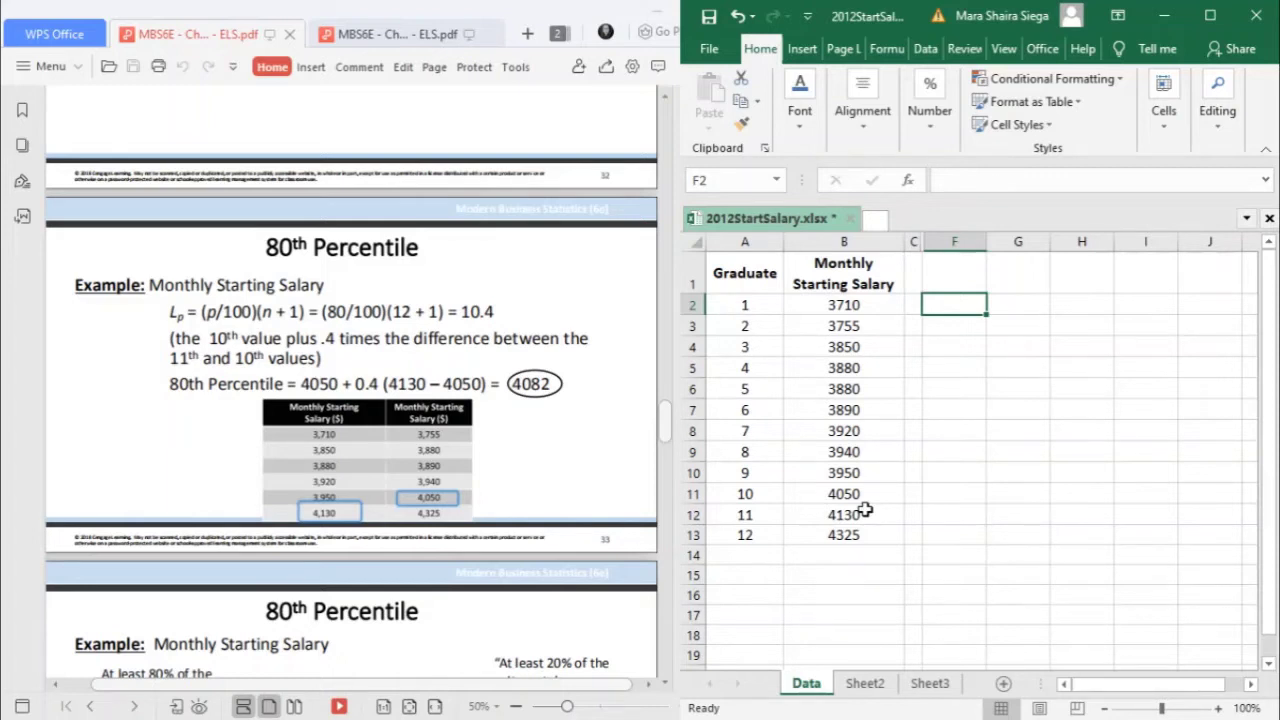
pyautogui.write('pERCEN')
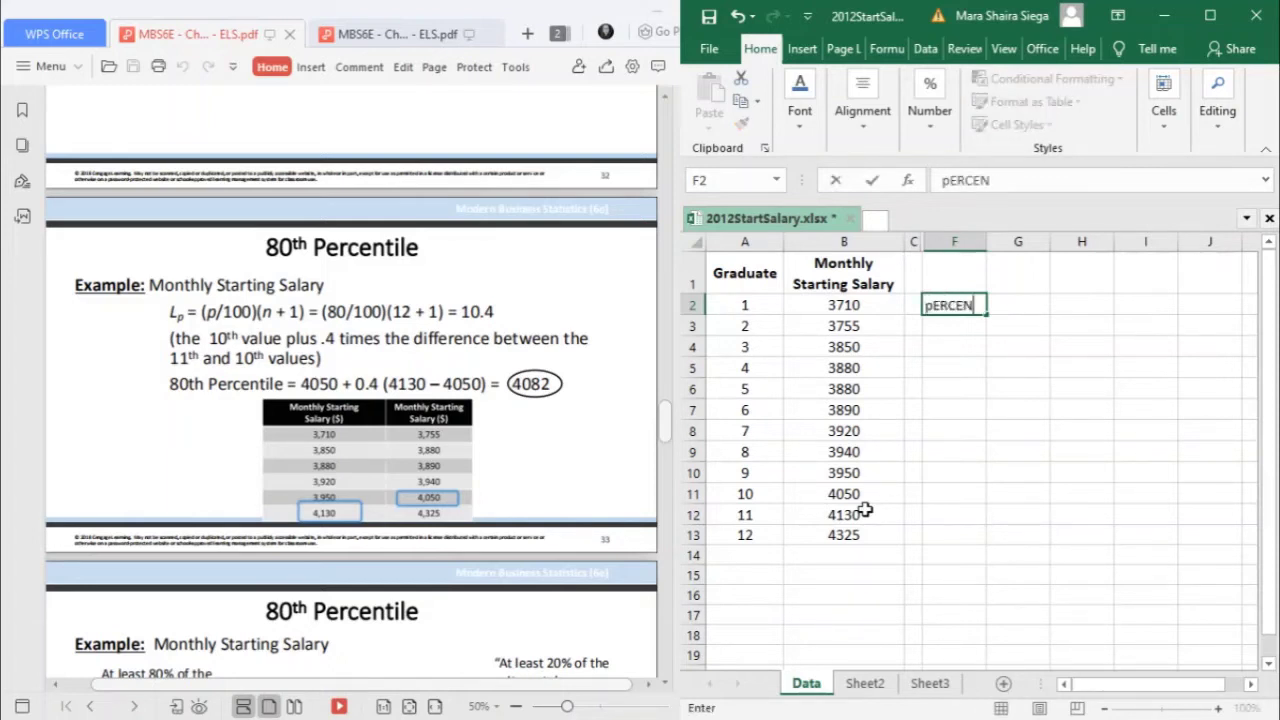
pyautogui.write('TILE')
pyautogui.click(947, 191)
pyautogui.press('BackSpace')
pyautogui.write('P')
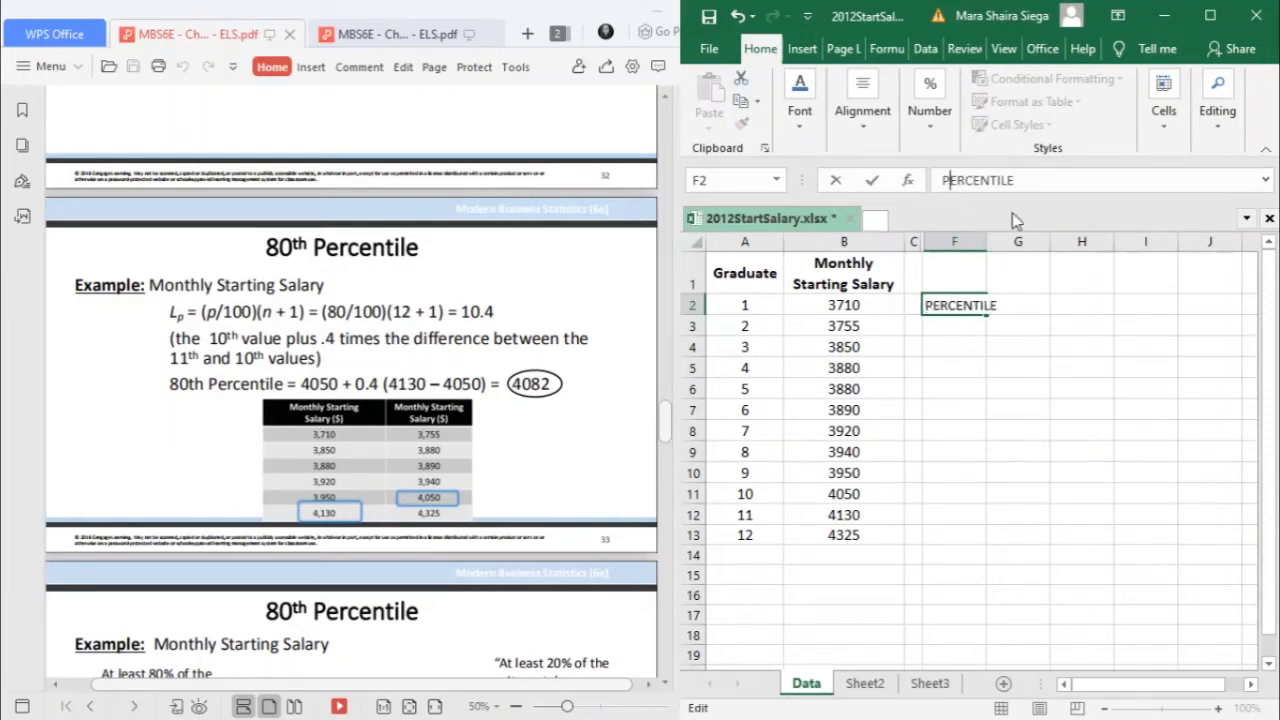
pyautogui.click(1027, 181)
pyautogui.write(':')
pyautogui.click(988, 327)
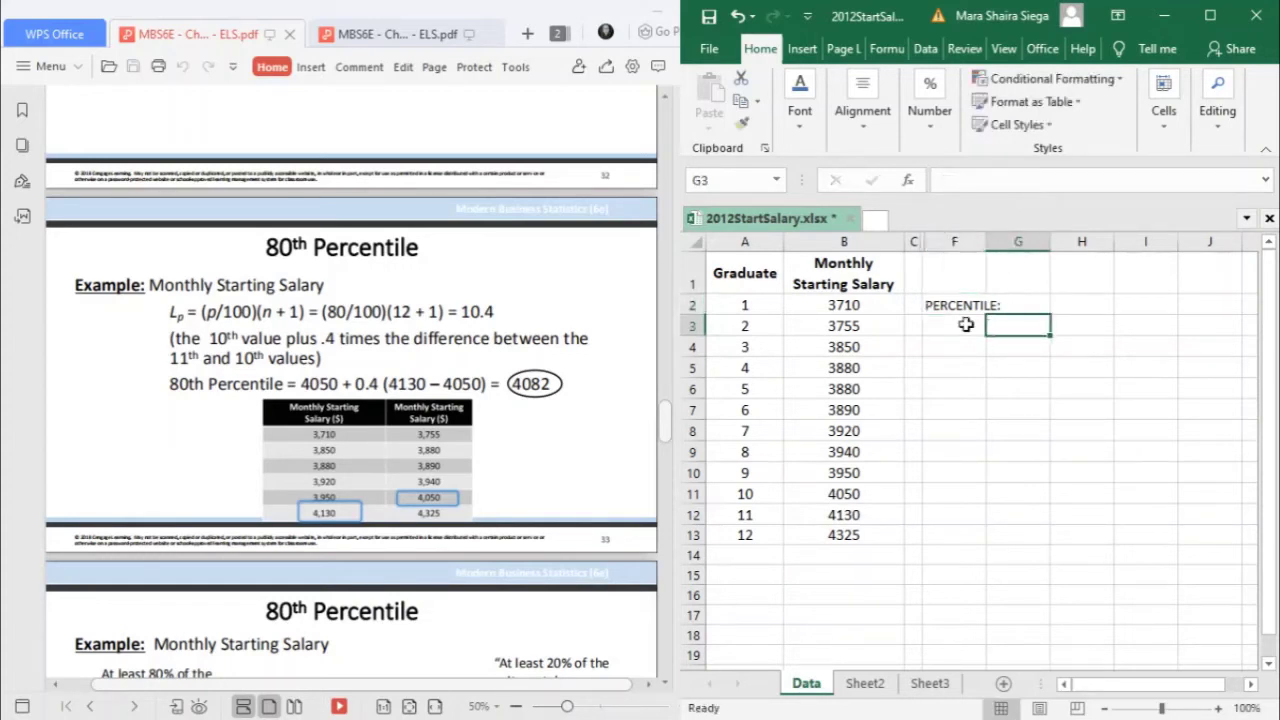
# - List 'P = 80' in F3 and 'n = 12' in F4
pyautogui.click(966, 324)
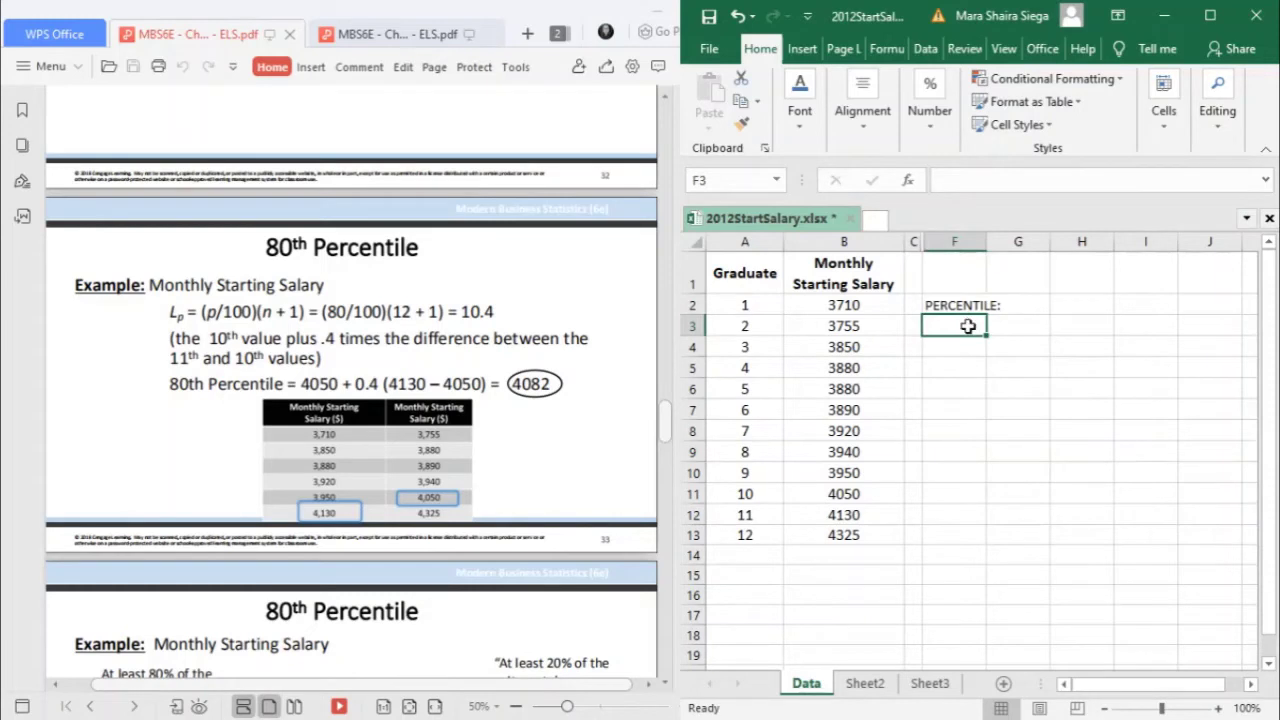
pyautogui.write('P')
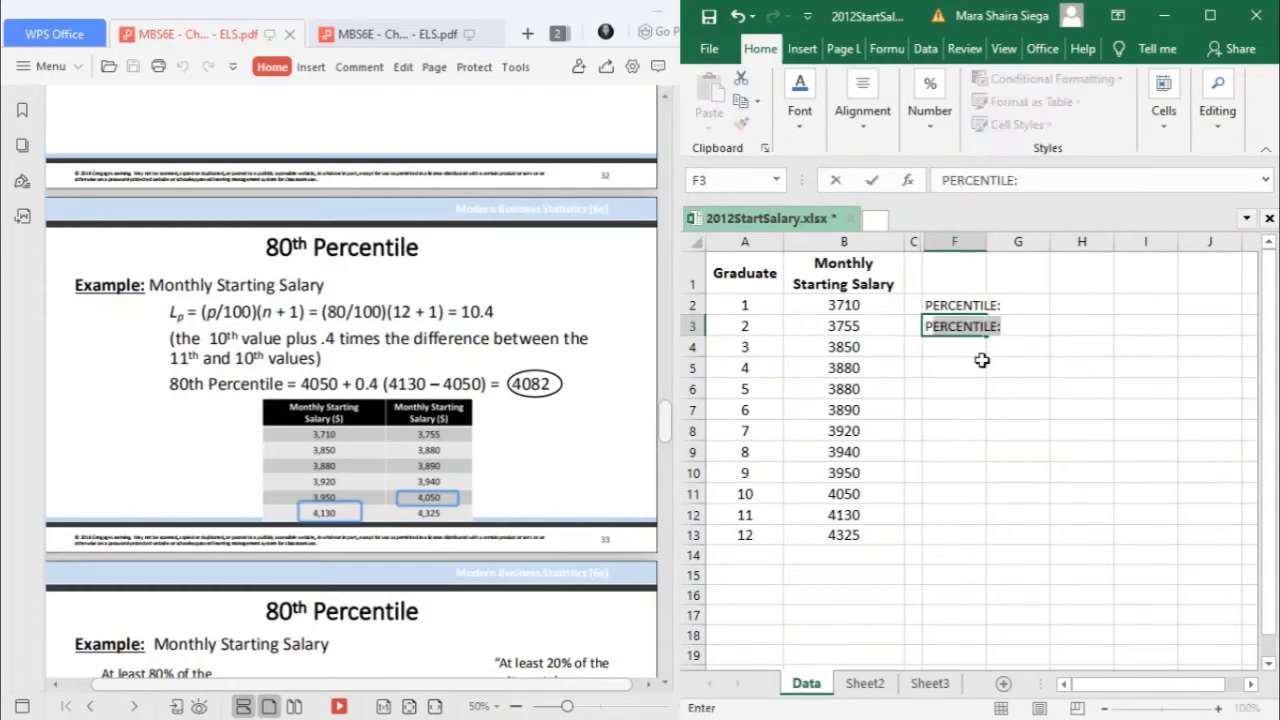
pyautogui.press('BackSpace')
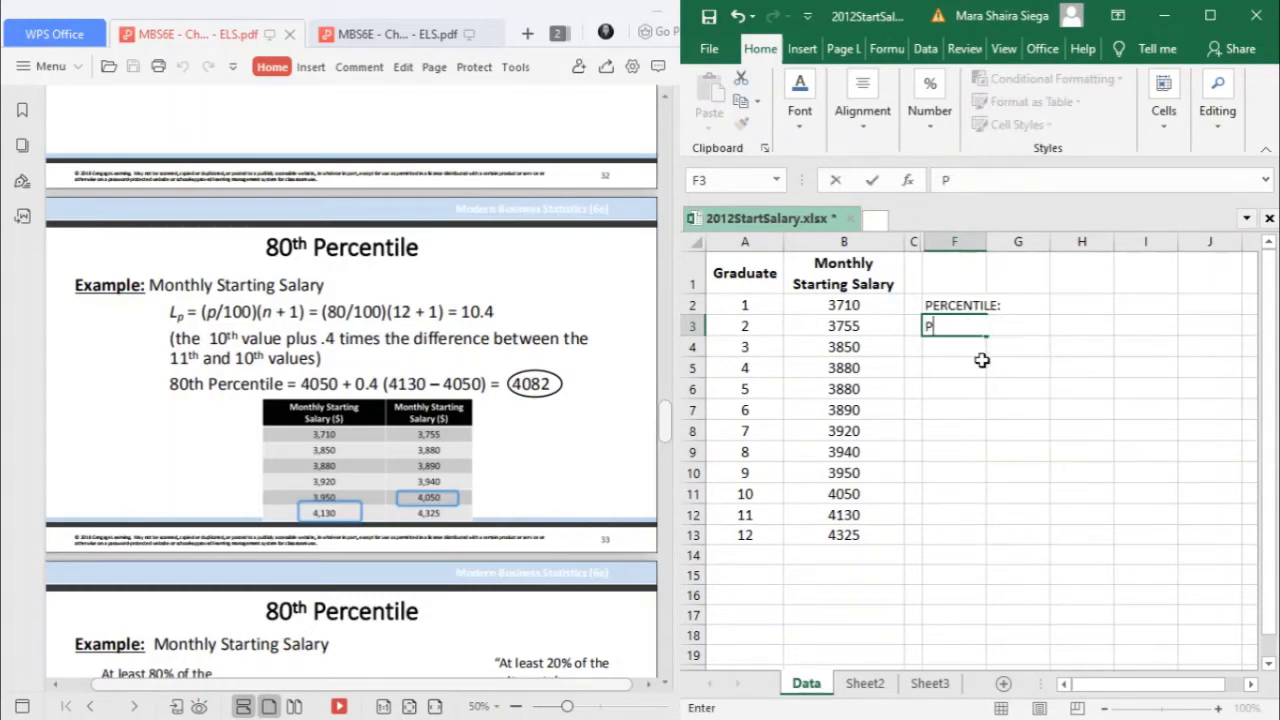
pyautogui.write('= 80')
pyautogui.press('BackSpace')
pyautogui.press('BackSpace')
pyautogui.write('80')
pyautogui.press('Return')
pyautogui.write('N')
pyautogui.press('BackSpace')
pyautogui.write('n =')
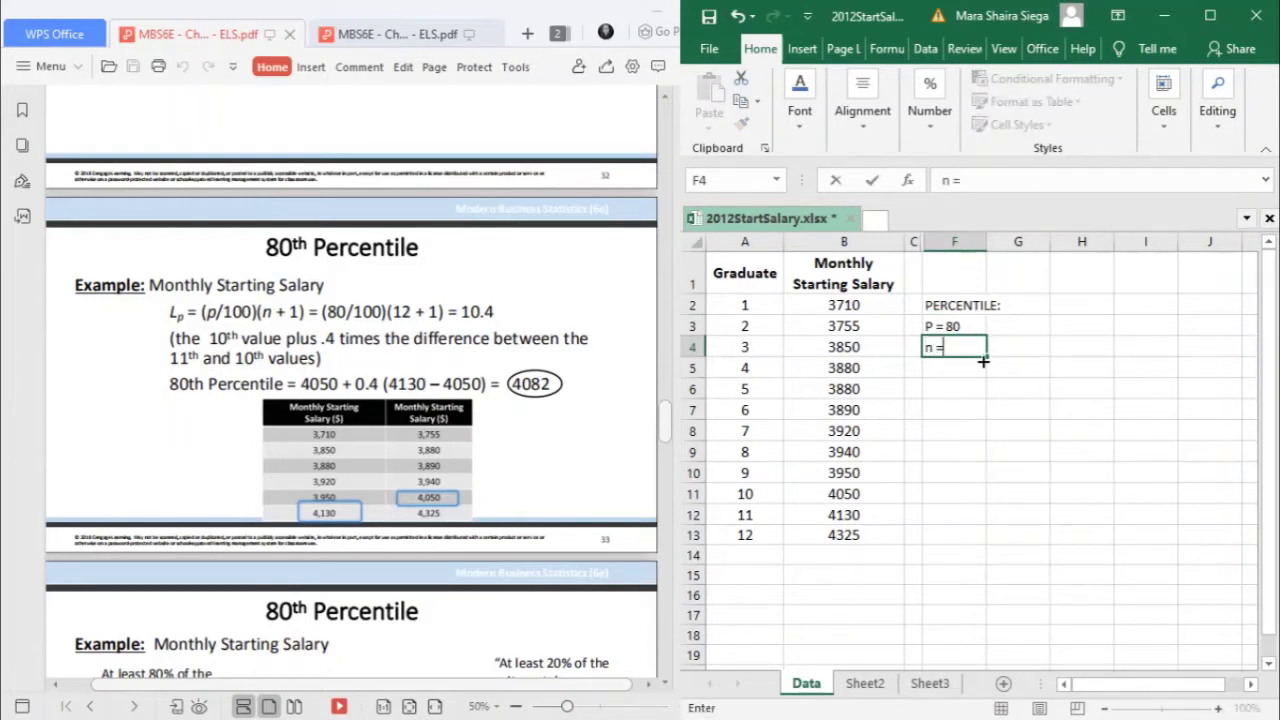
pyautogui.write(' 12')
pyautogui.press('Return')
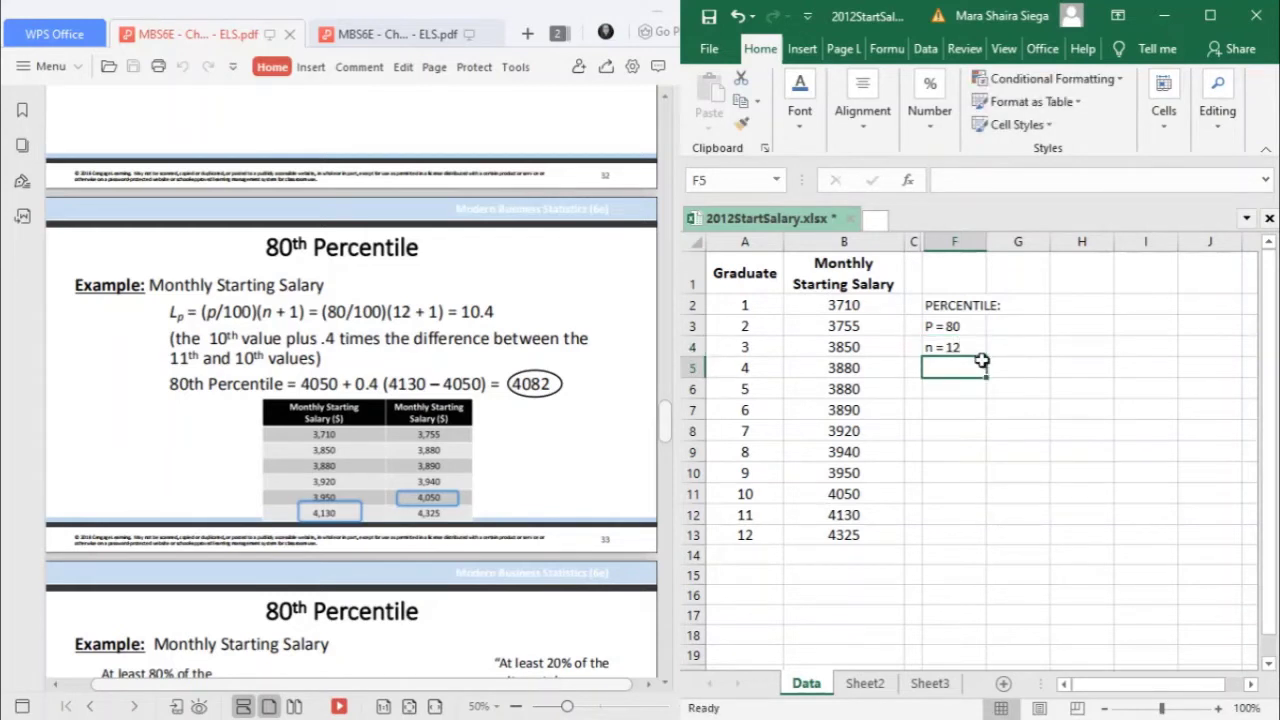
pyautogui.press('Return')
pyautogui.click(1006, 366)
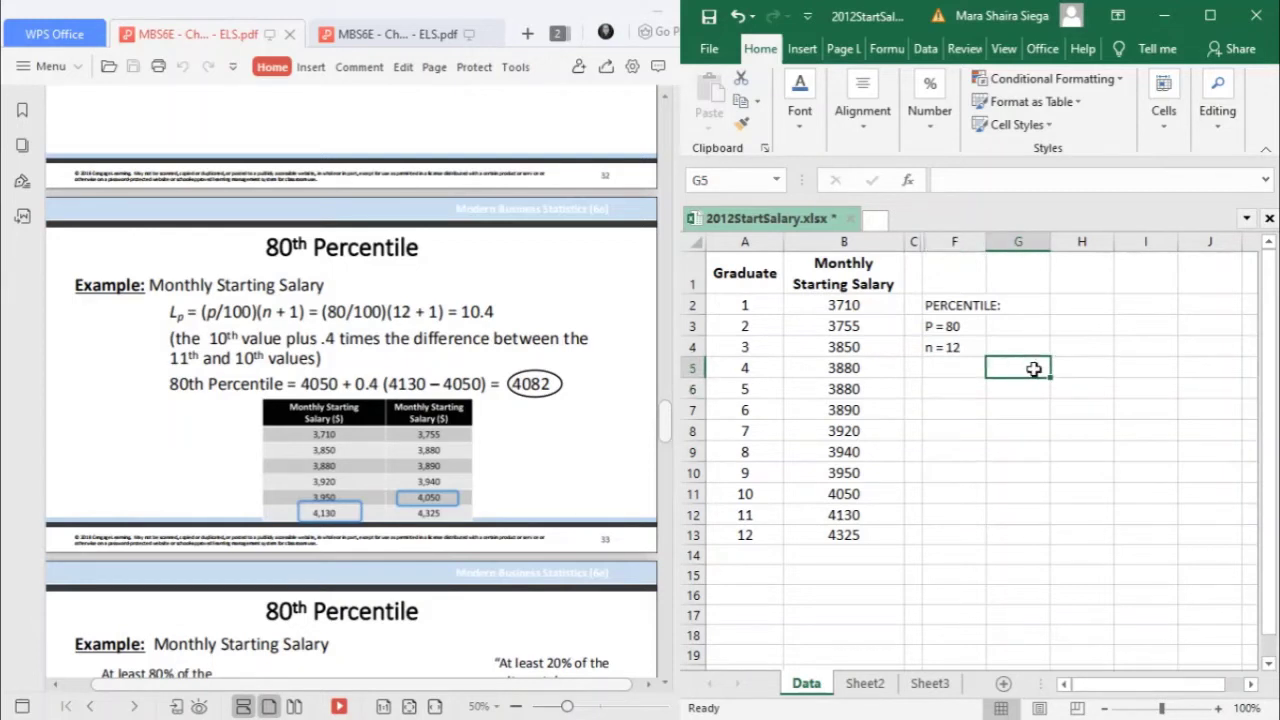
# - Enter =(80/100)*(12+1) in G5 to get the percentile location 10.4
pyautogui.write('=')
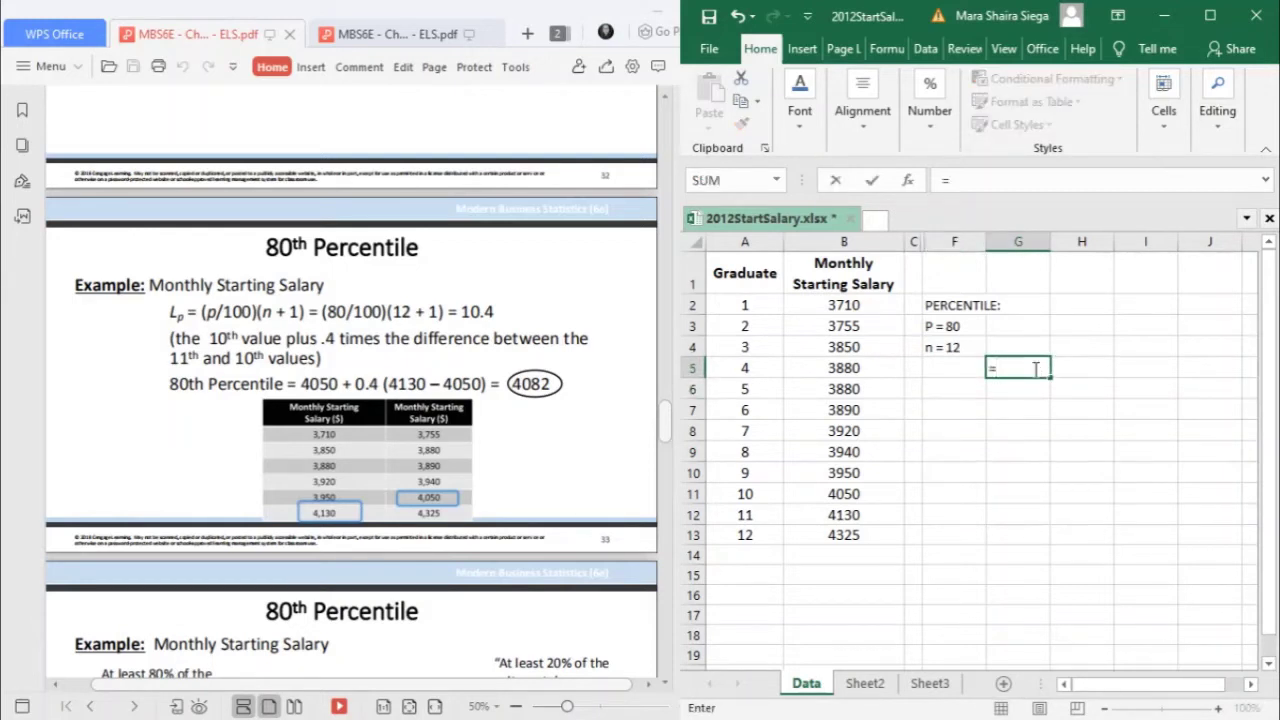
pyautogui.write('80/100)')
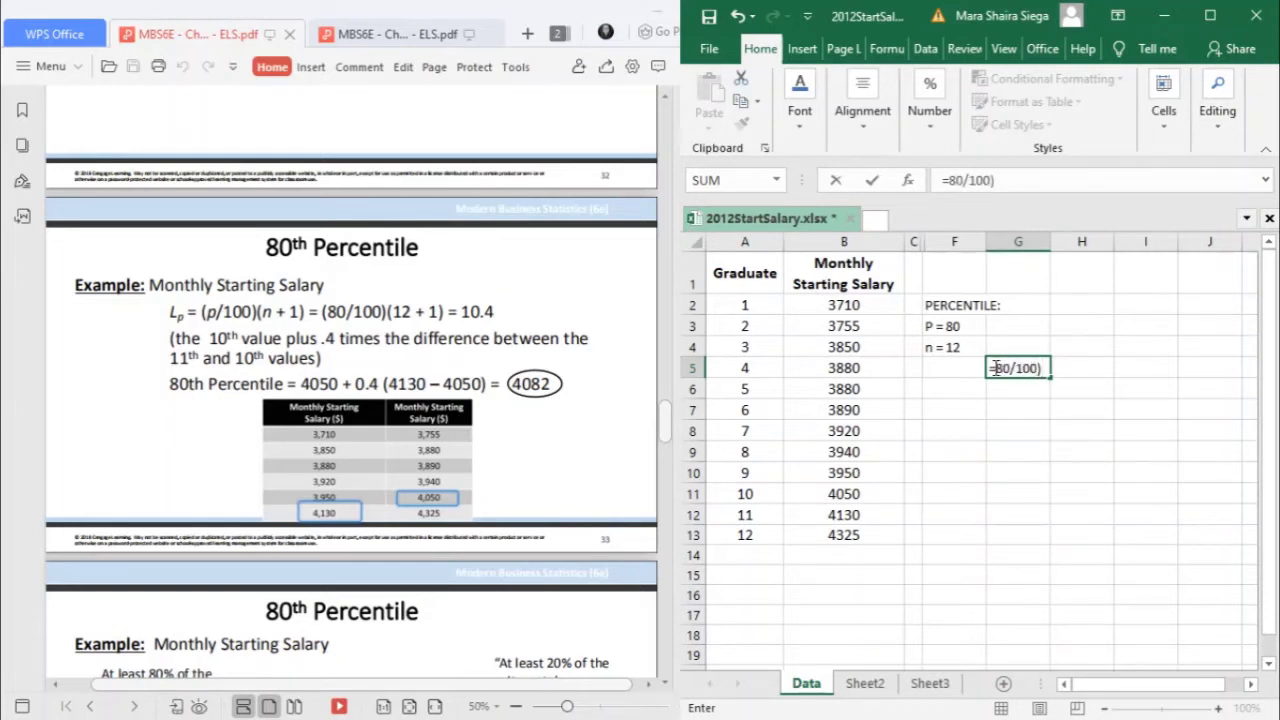
pyautogui.click(993, 367)
pyautogui.write('(80/100)')
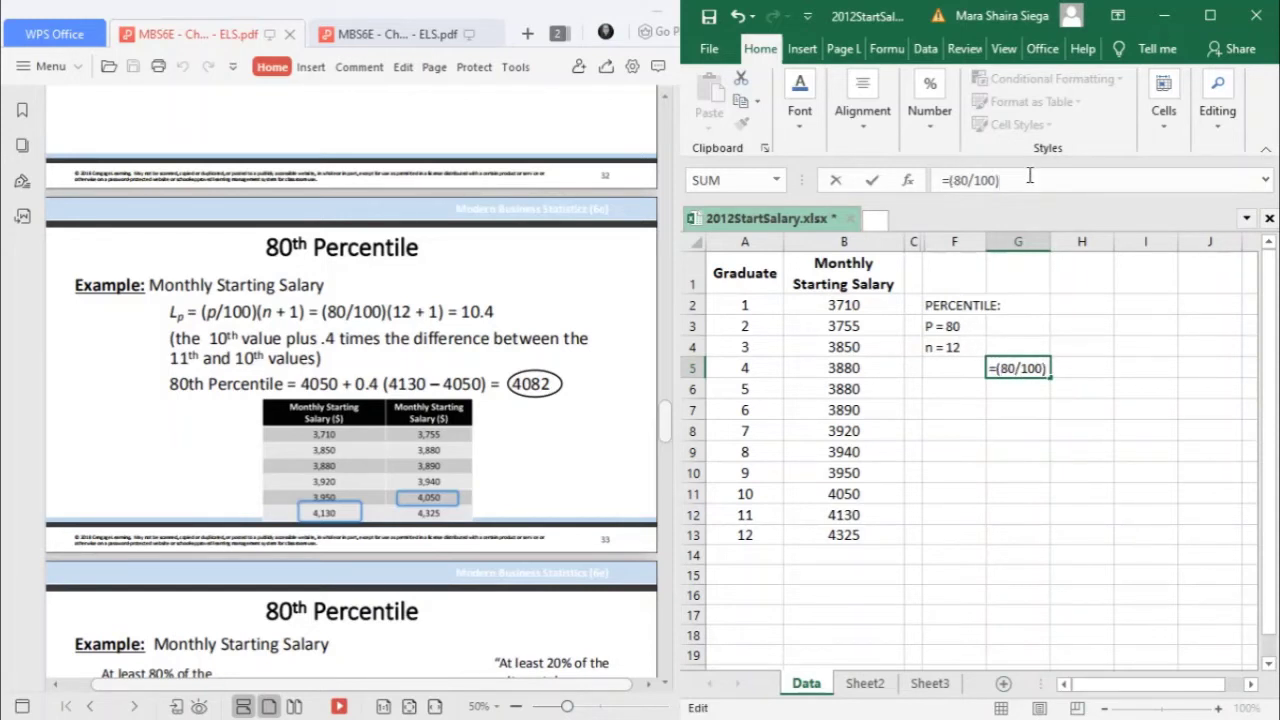
pyautogui.write('(12+1)')
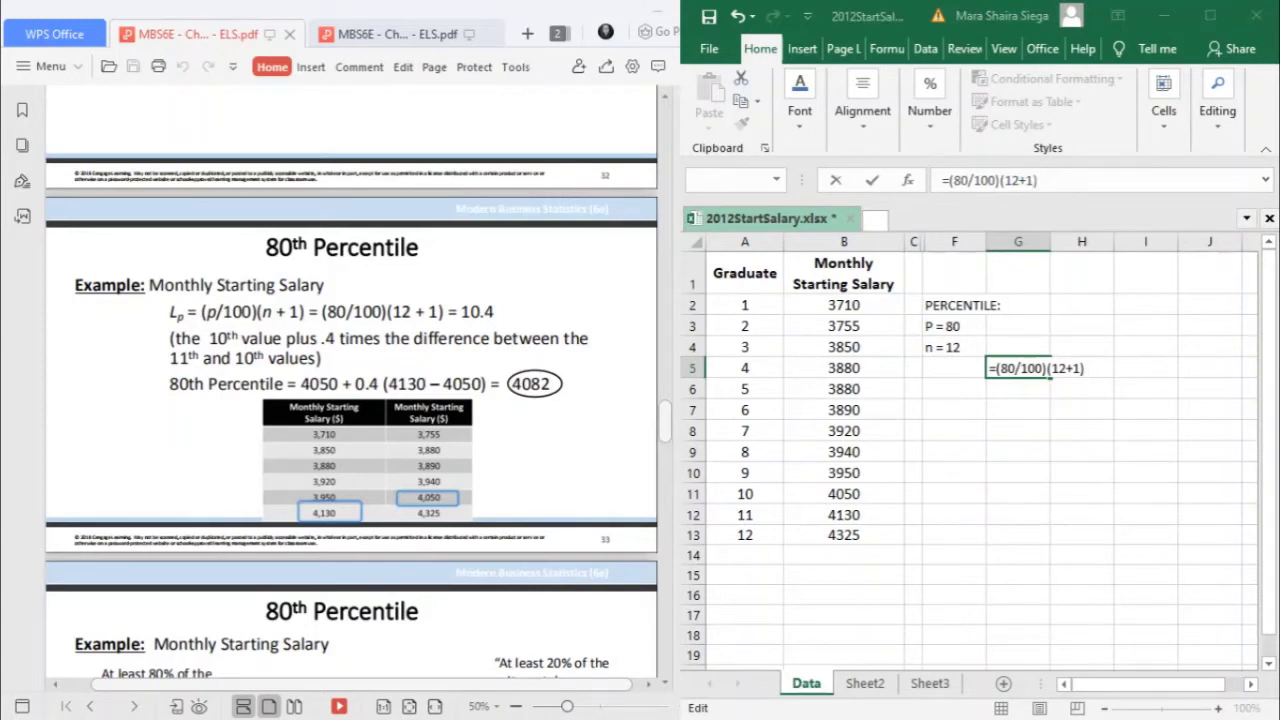
pyautogui.press('Return')
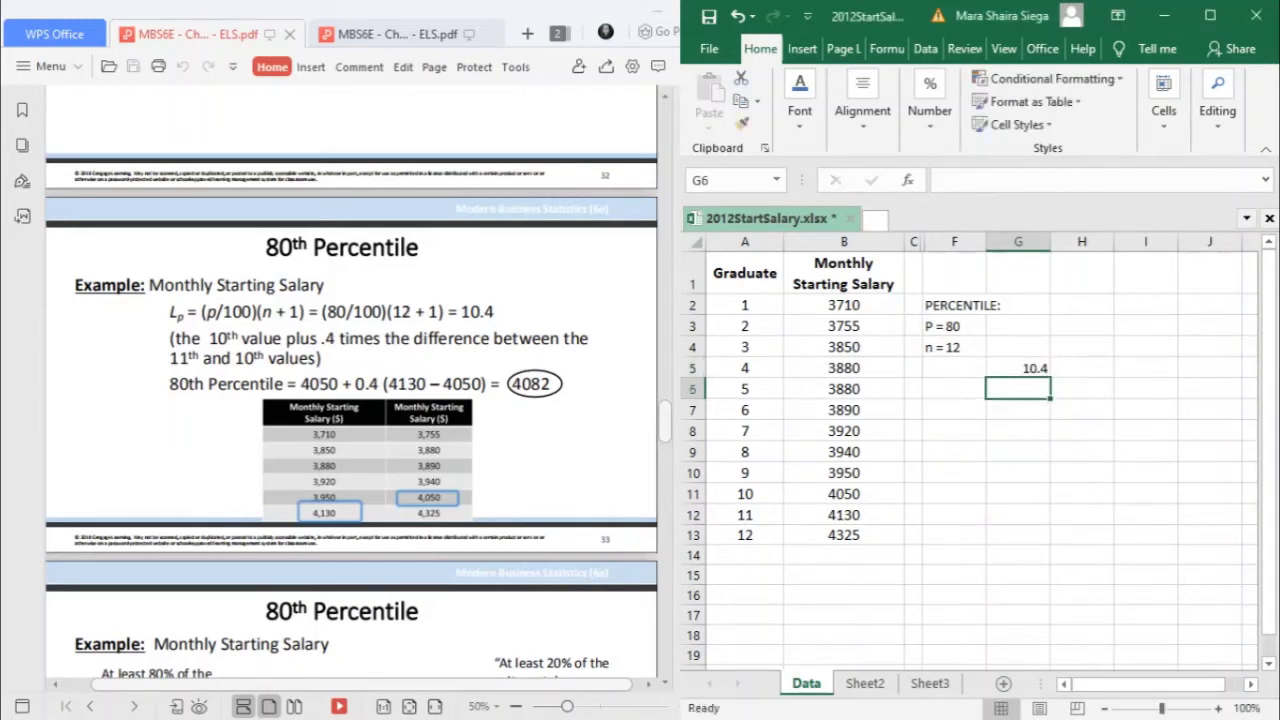
pyautogui.click(1031, 367)
# - Label the location cell by typing 'LP:' in F5
pyautogui.click(961, 372)
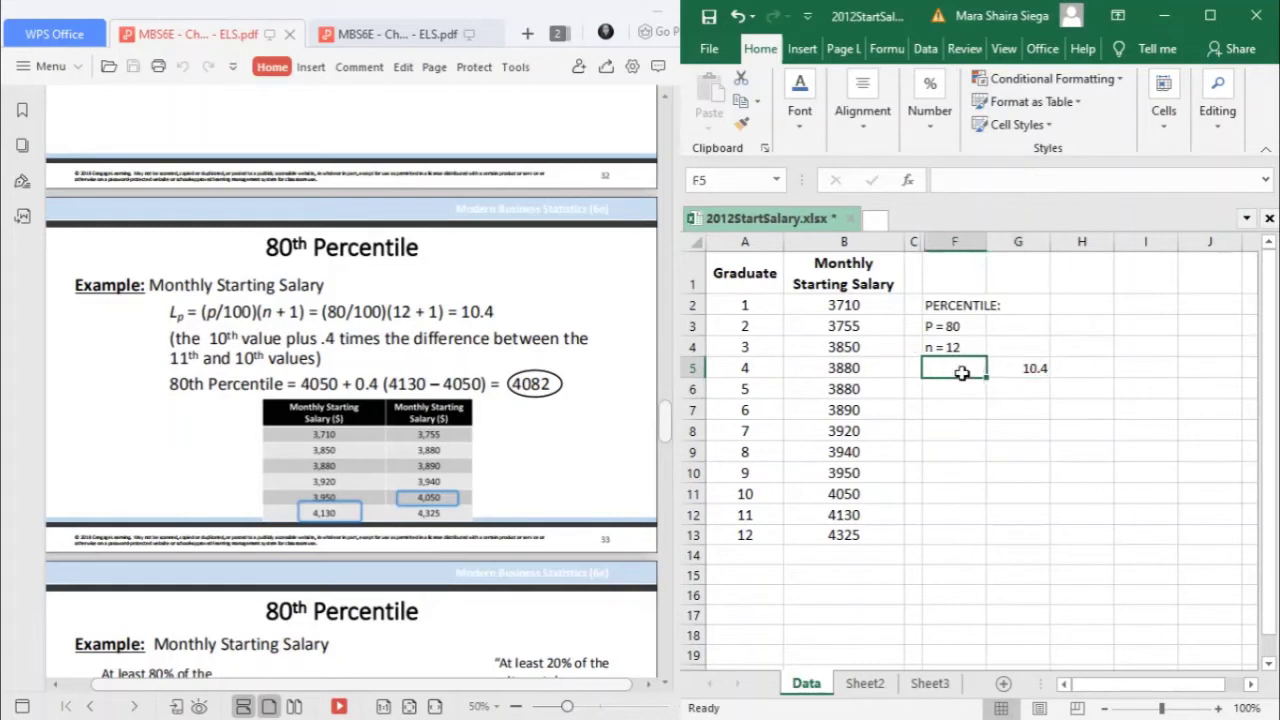
pyautogui.write('L')
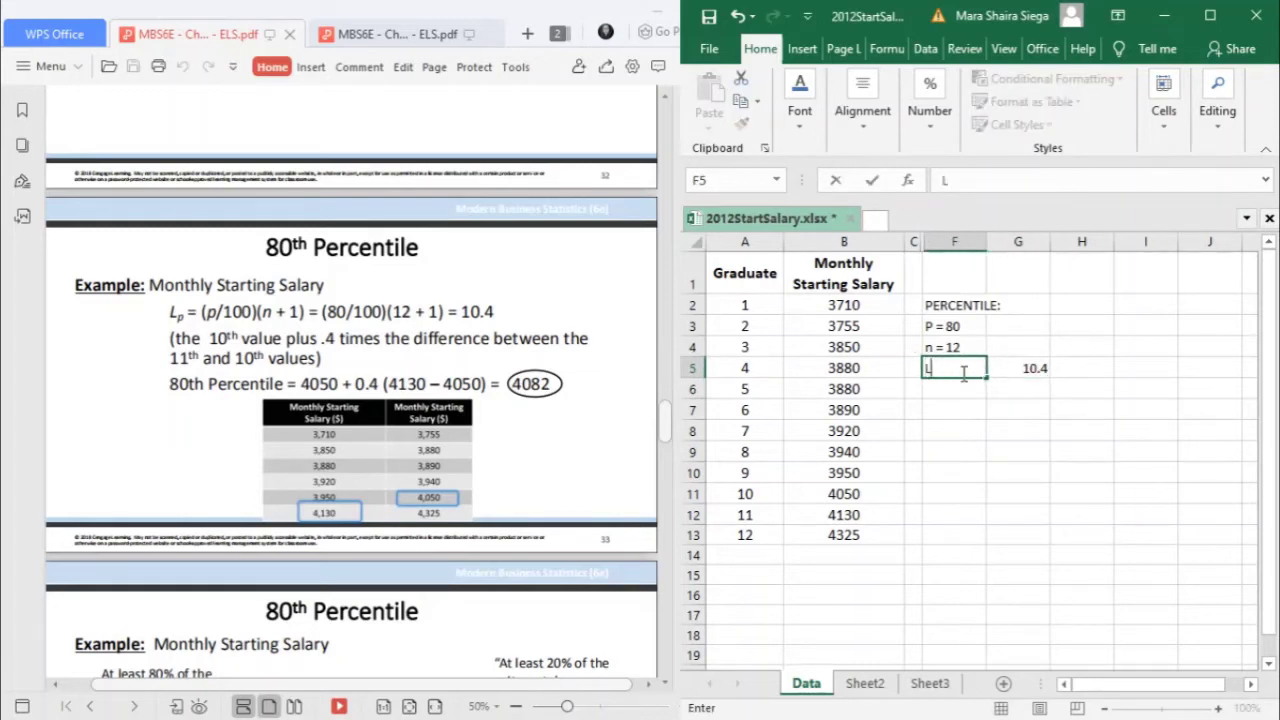
pyautogui.write('P:')
pyautogui.click(958, 416)
pyautogui.click(1016, 368)
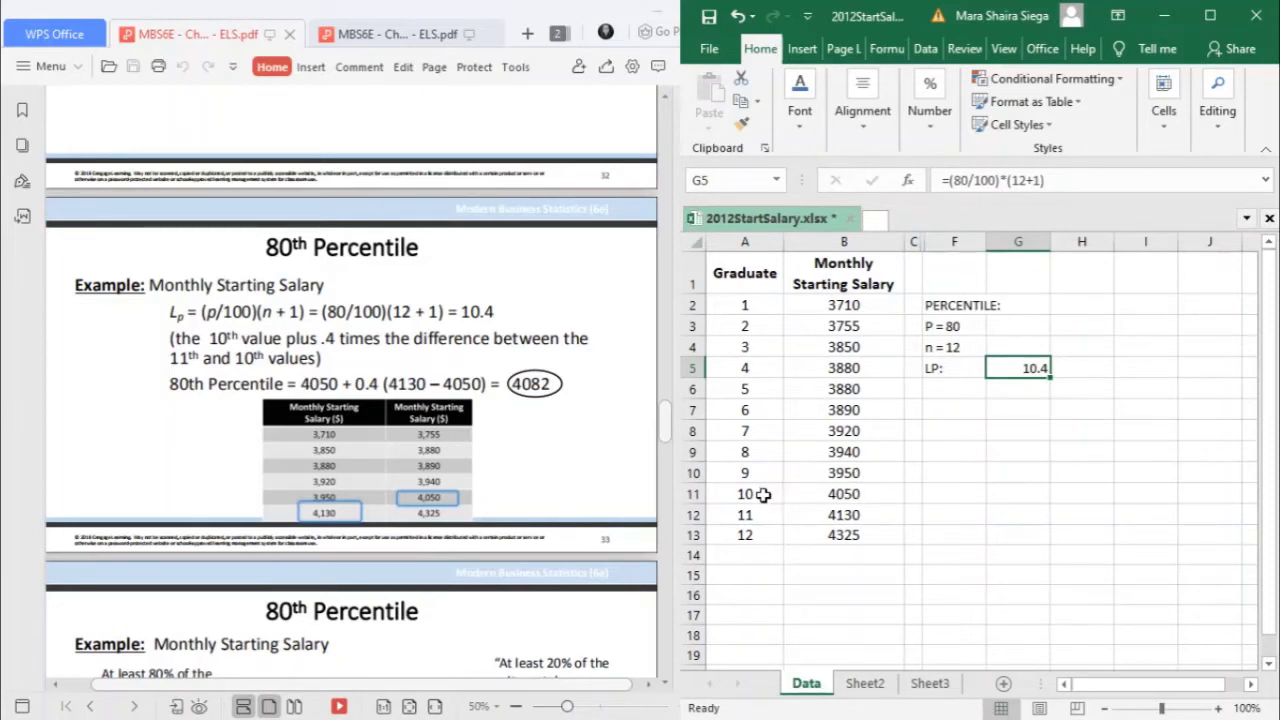
# - Shade A11:B12, the 10th and 11th salaries 4050 and 4130, light blue
pyautogui.moveTo(763, 494); pyautogui.dragTo(845, 515)
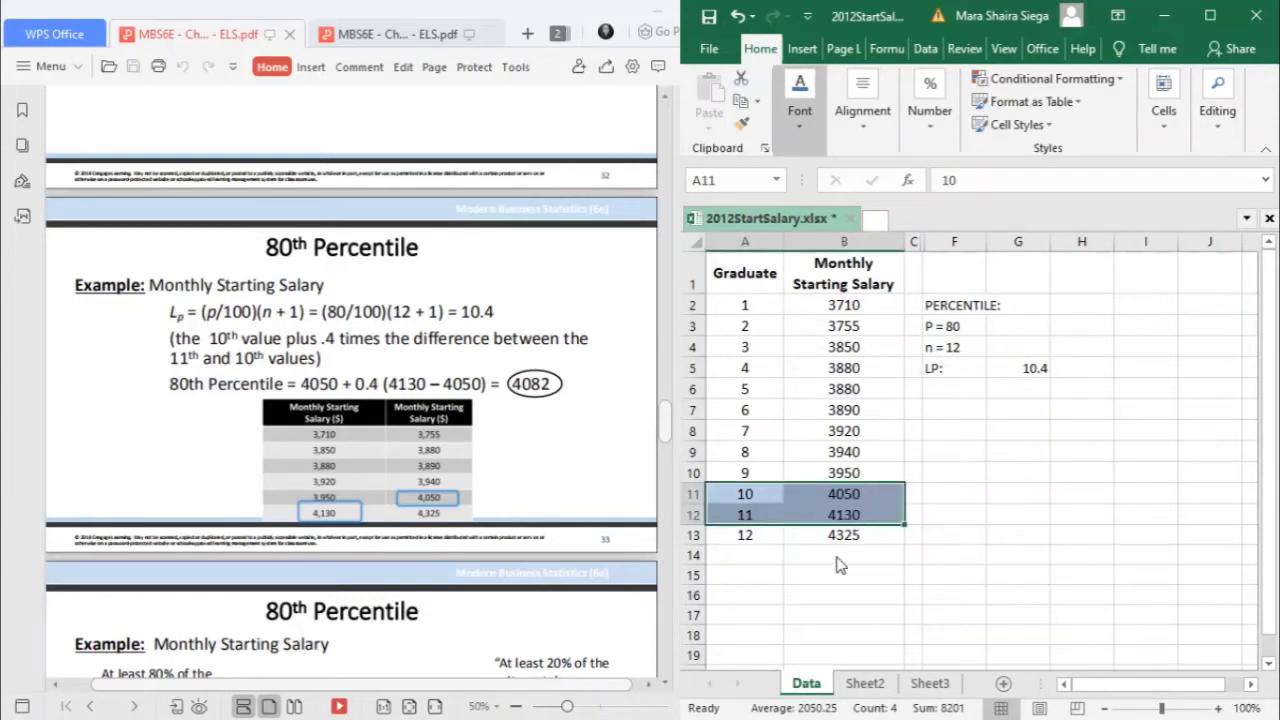
pyautogui.click(790, 535)
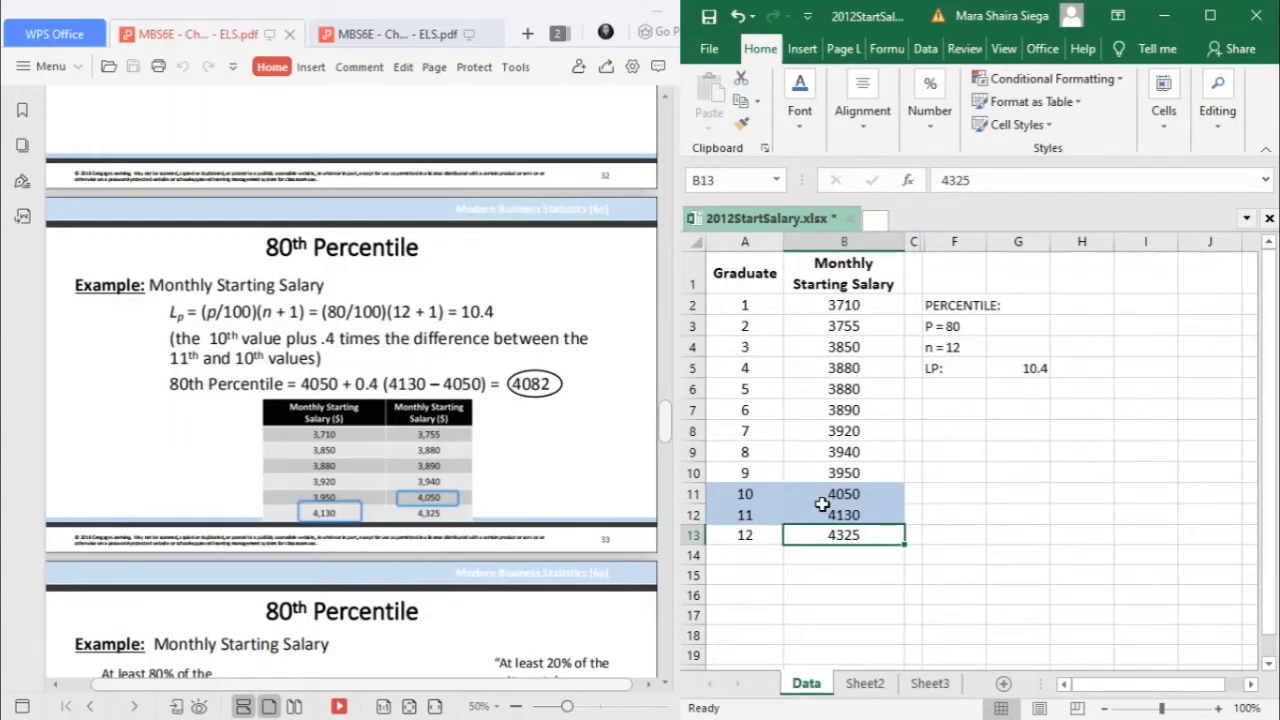
pyautogui.click(823, 507)
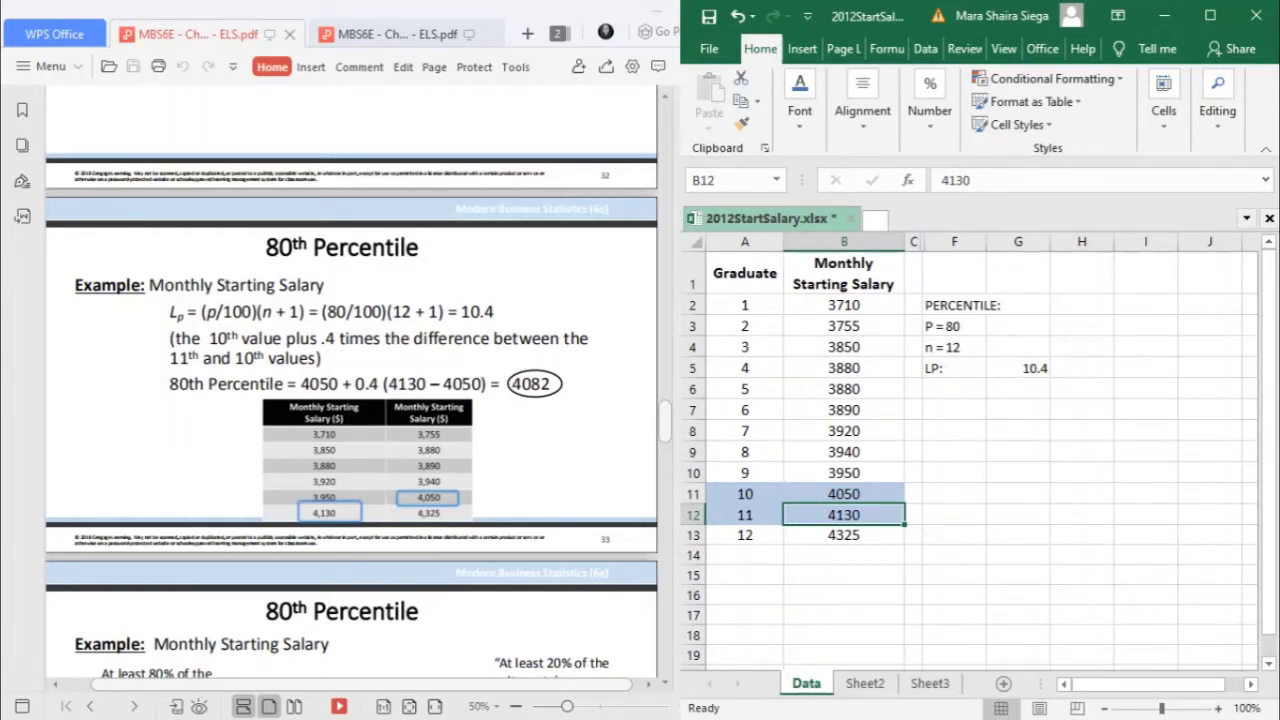
# - Compare the location 10.4 in G5 with the 10th and 11th salaries, 4050 and 4130
pyautogui.keyDown('ctrl'); pyautogui.click(951, 490); pyautogui.keyUp('ctrl')
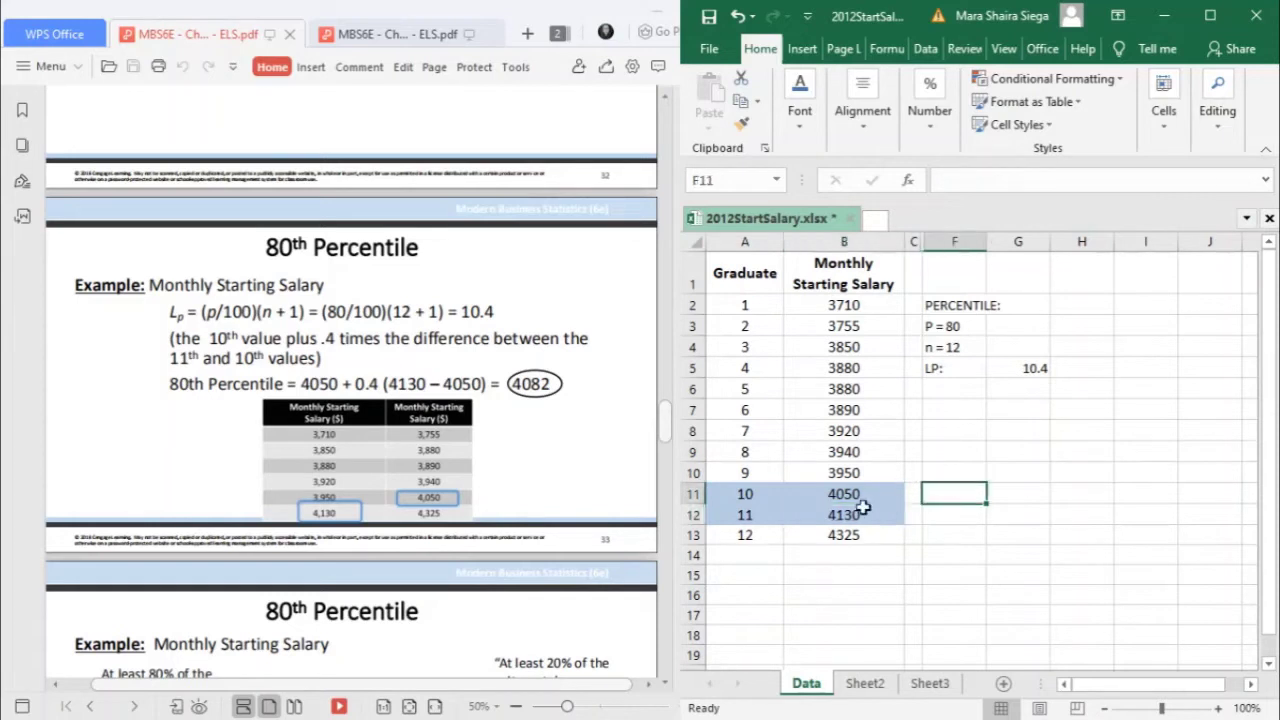
pyautogui.keyDown('ctrl'); pyautogui.click(1036, 368); pyautogui.keyUp('ctrl')
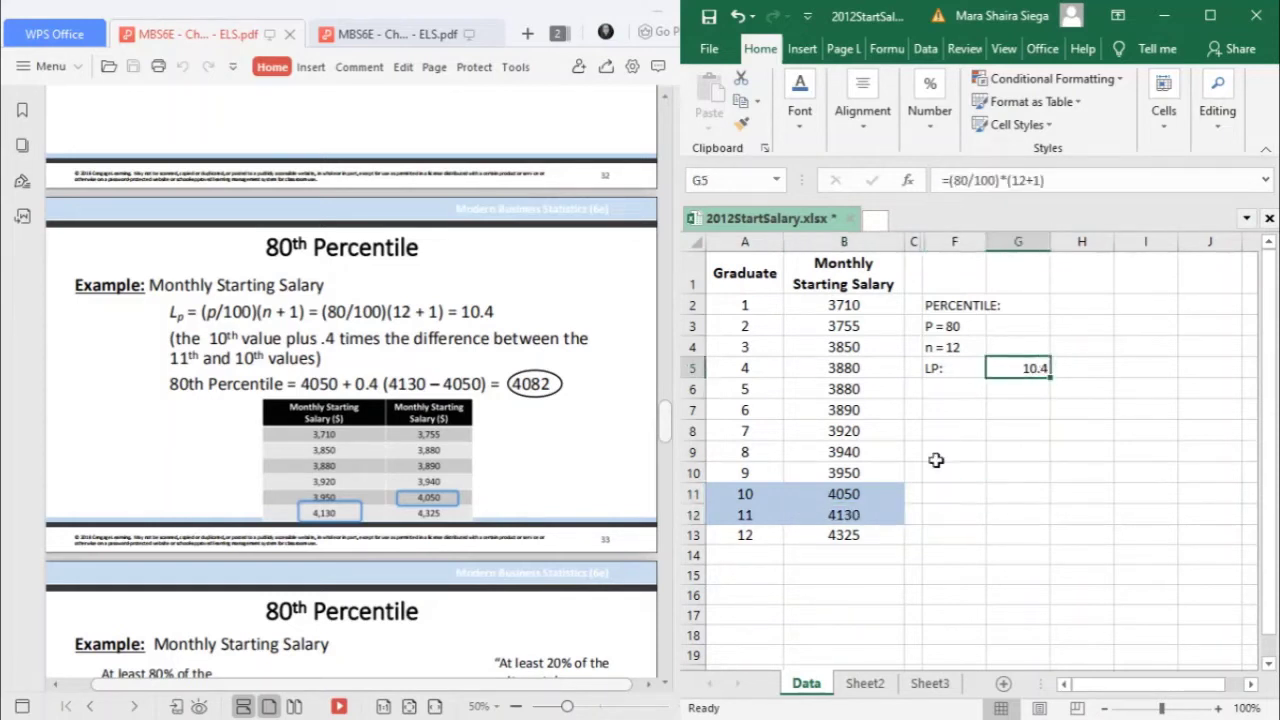
pyautogui.keyDown('ctrl'); pyautogui.click(866, 508); pyautogui.keyUp('ctrl')
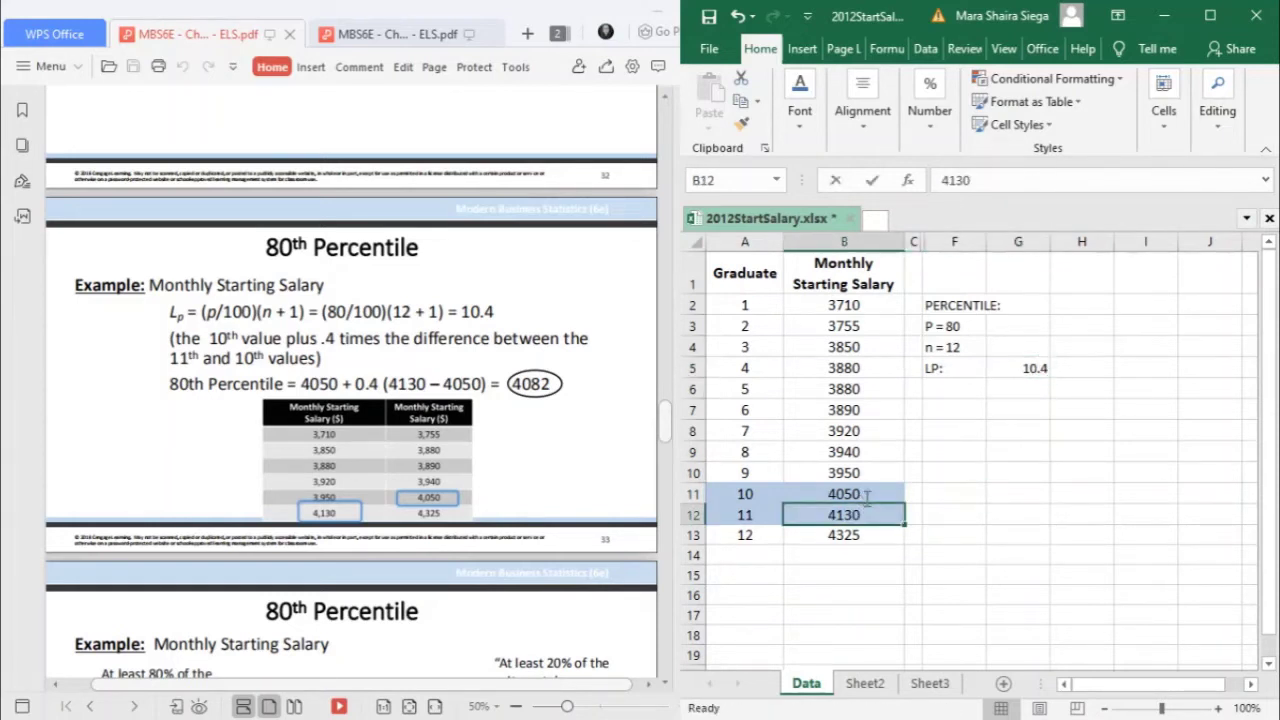
pyautogui.keyDown('ctrl'); pyautogui.click(862, 494); pyautogui.keyUp('ctrl')
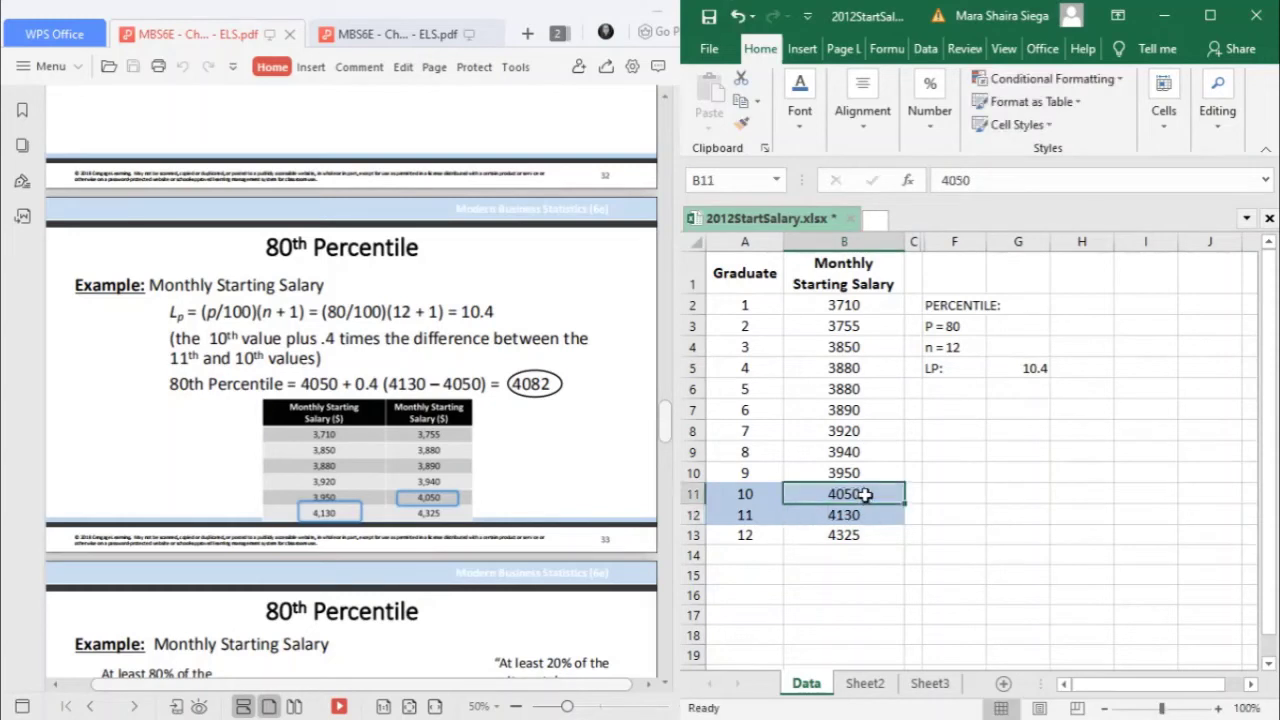
pyautogui.keyDown('ctrl'); pyautogui.click(1034, 369); pyautogui.keyUp('ctrl')
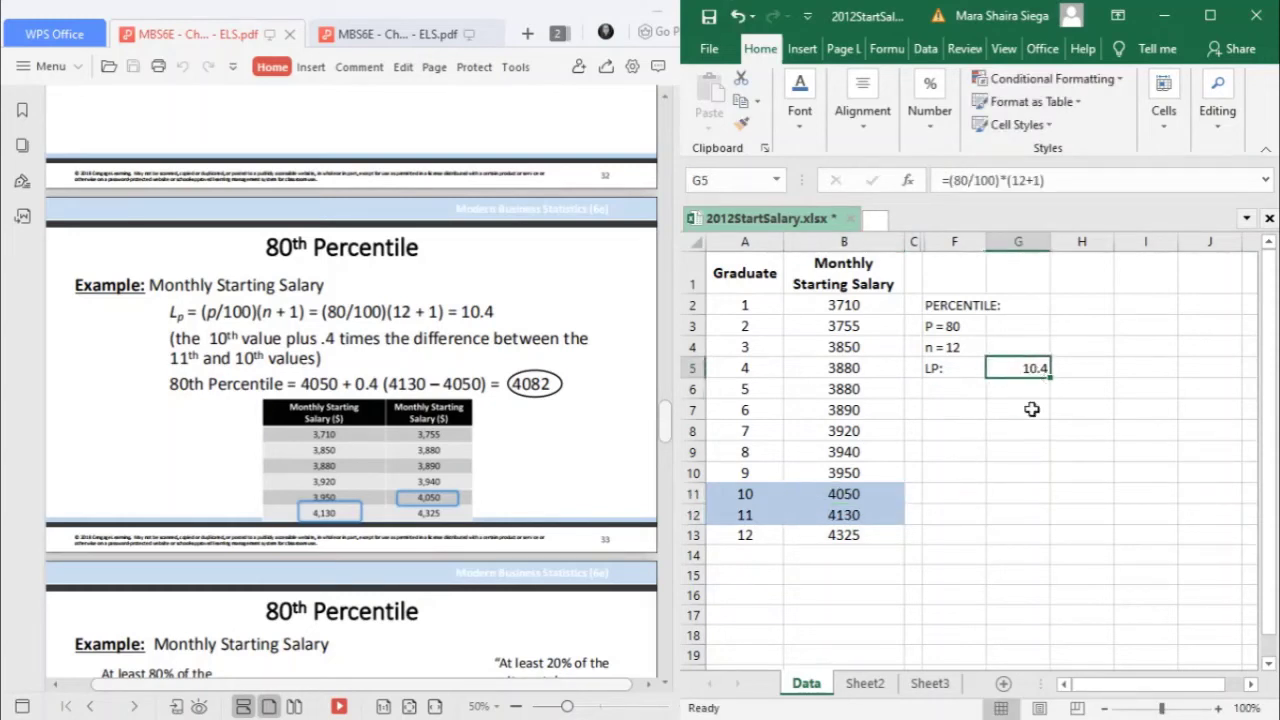
pyautogui.click(818, 497)
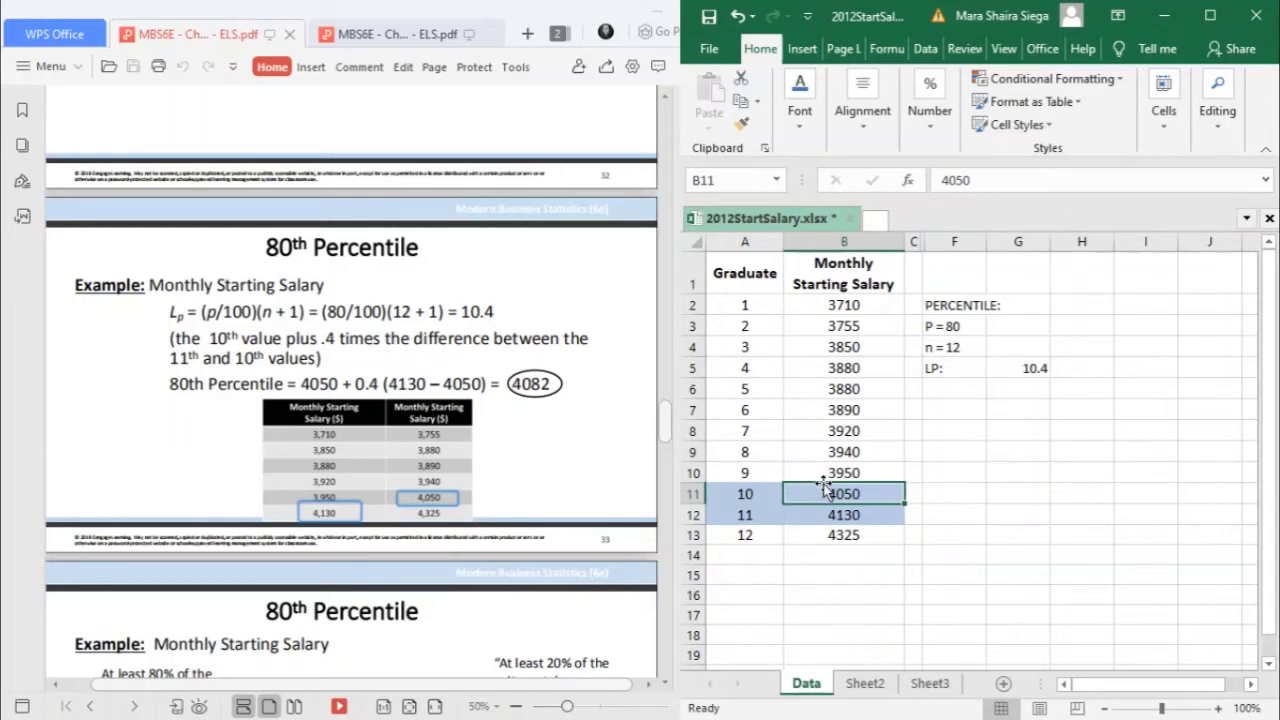
# - Type the label '80th value:' in F6
pyautogui.click(943, 411)
pyautogui.click(943, 395)
pyautogui.click(956, 423)
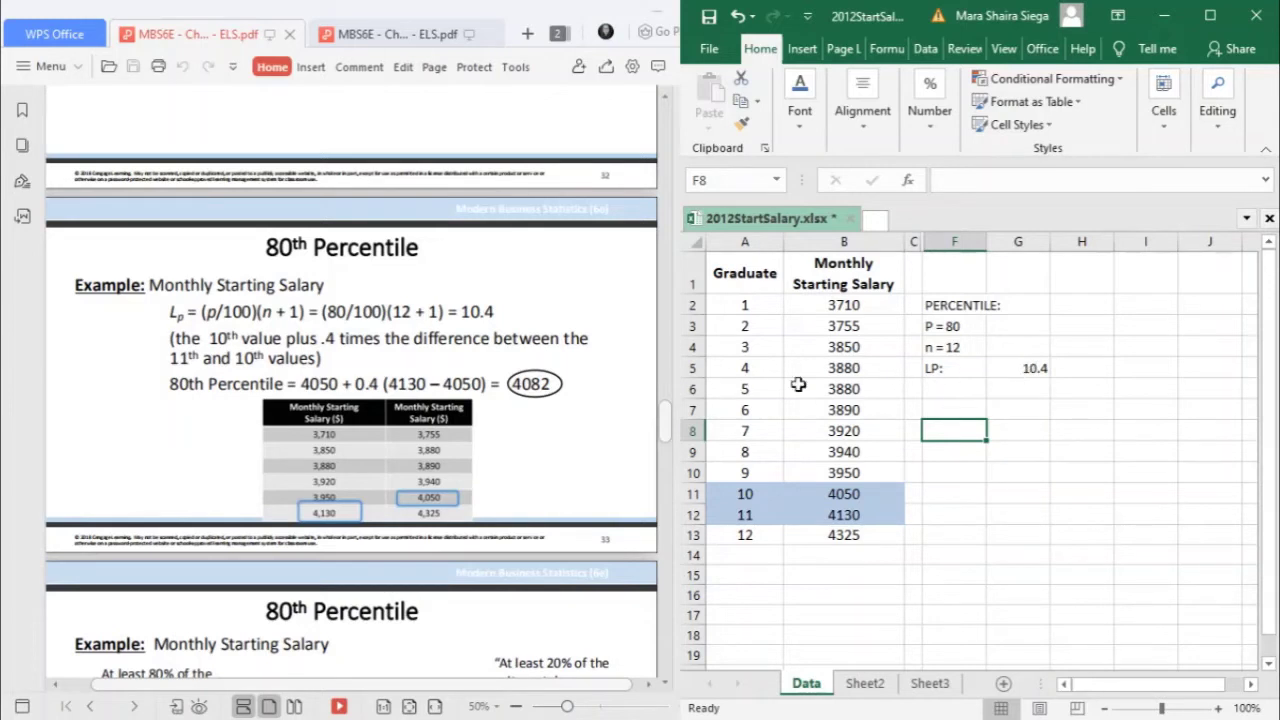
pyautogui.click(963, 390)
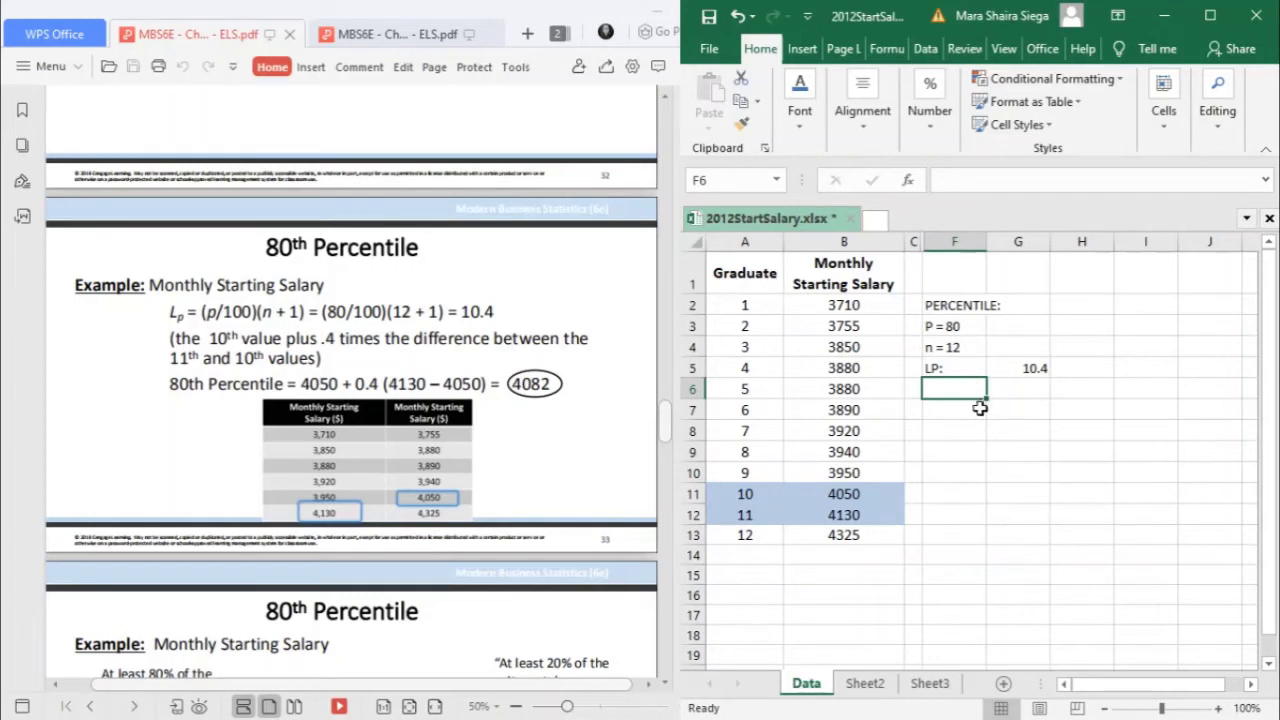
pyautogui.press('Right')
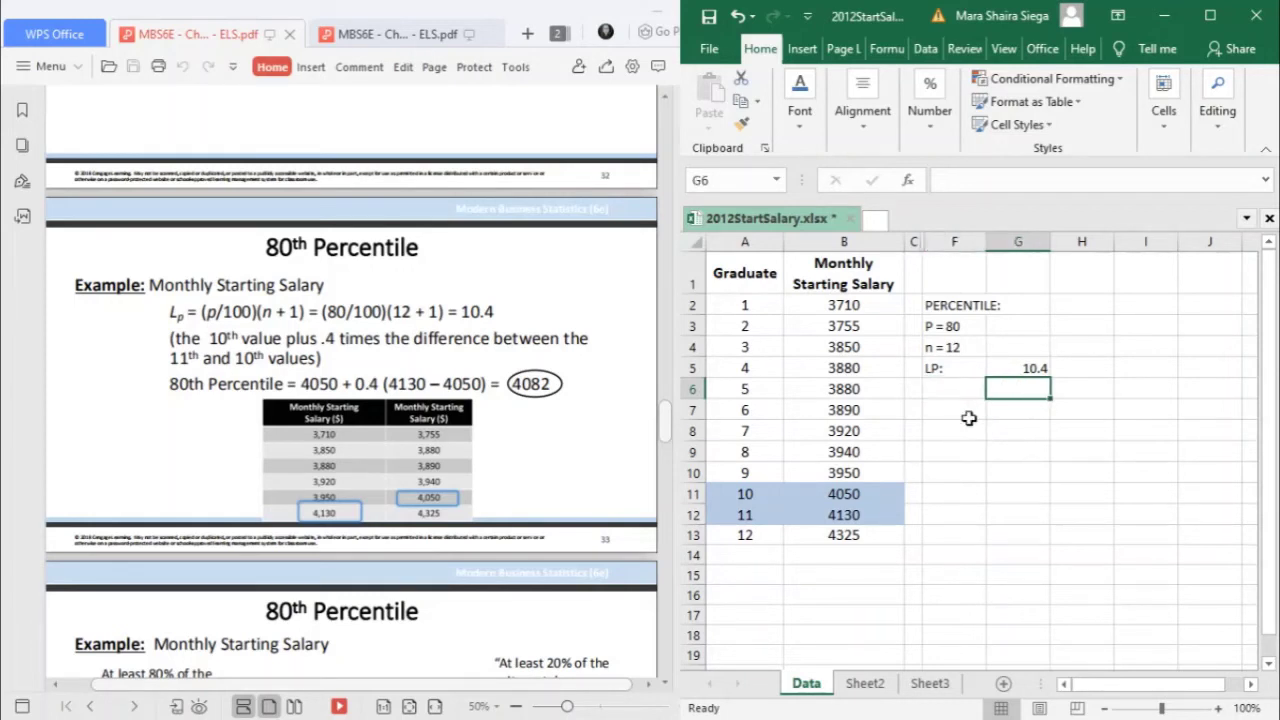
pyautogui.write('=')
pyautogui.press('Left')
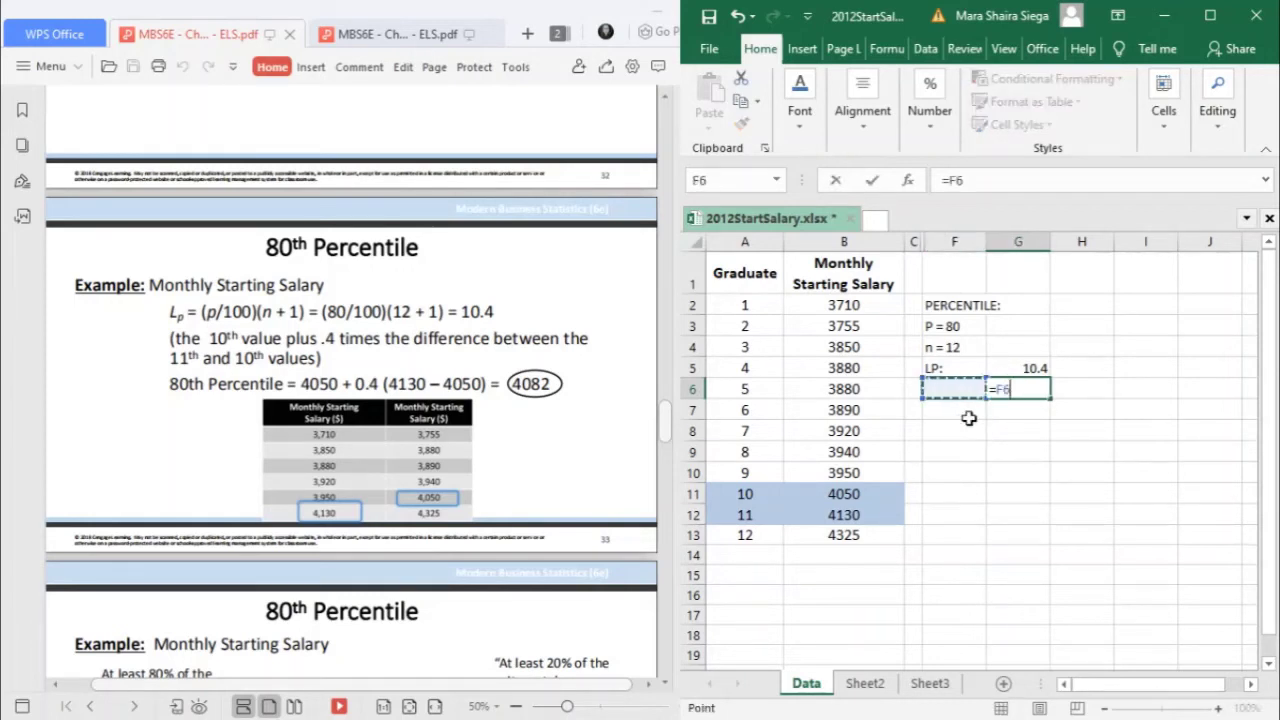
pyautogui.press('BackSpace')
pyautogui.press('BackSpace')
pyautogui.press('BackSpace')
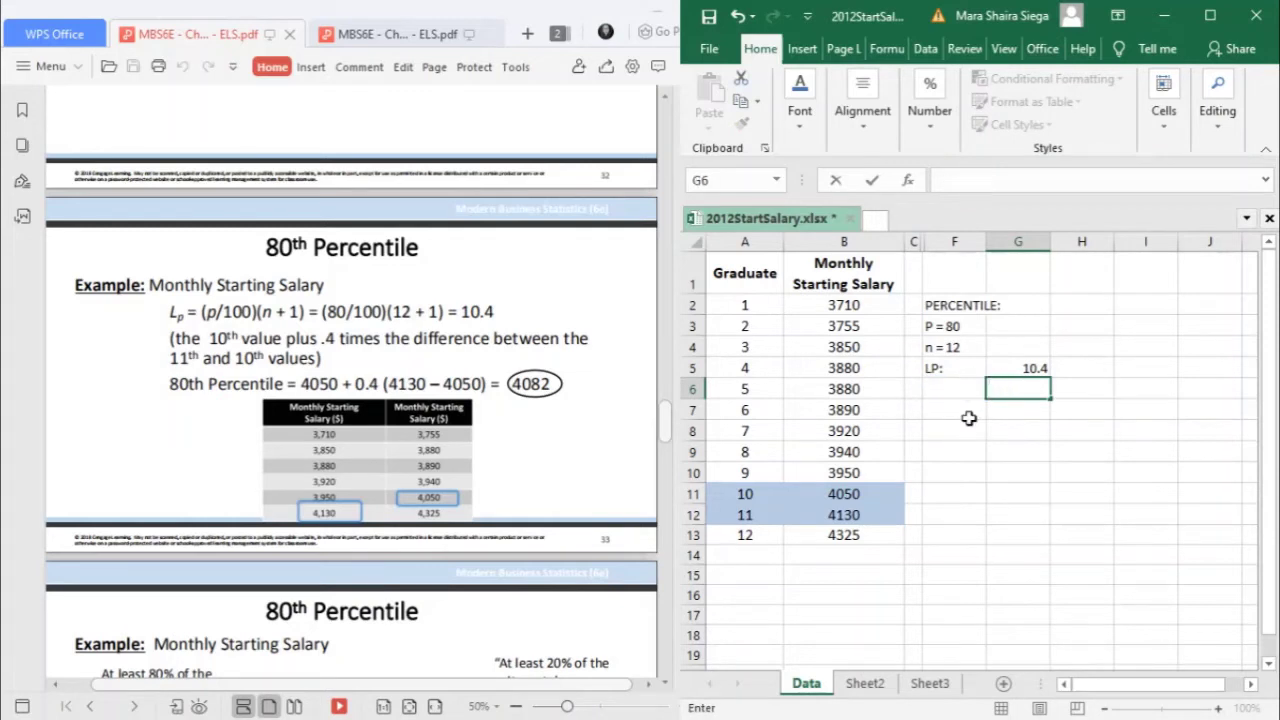
pyautogui.press('Left')
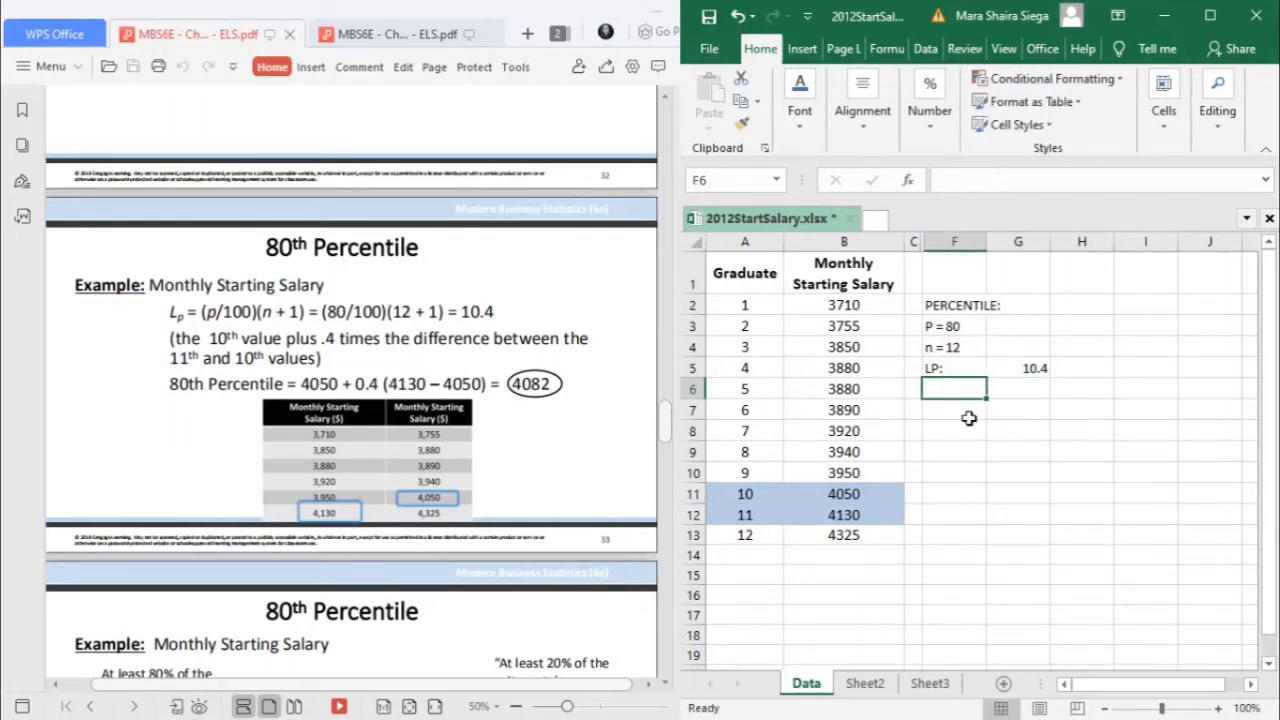
pyautogui.write('80th valu')
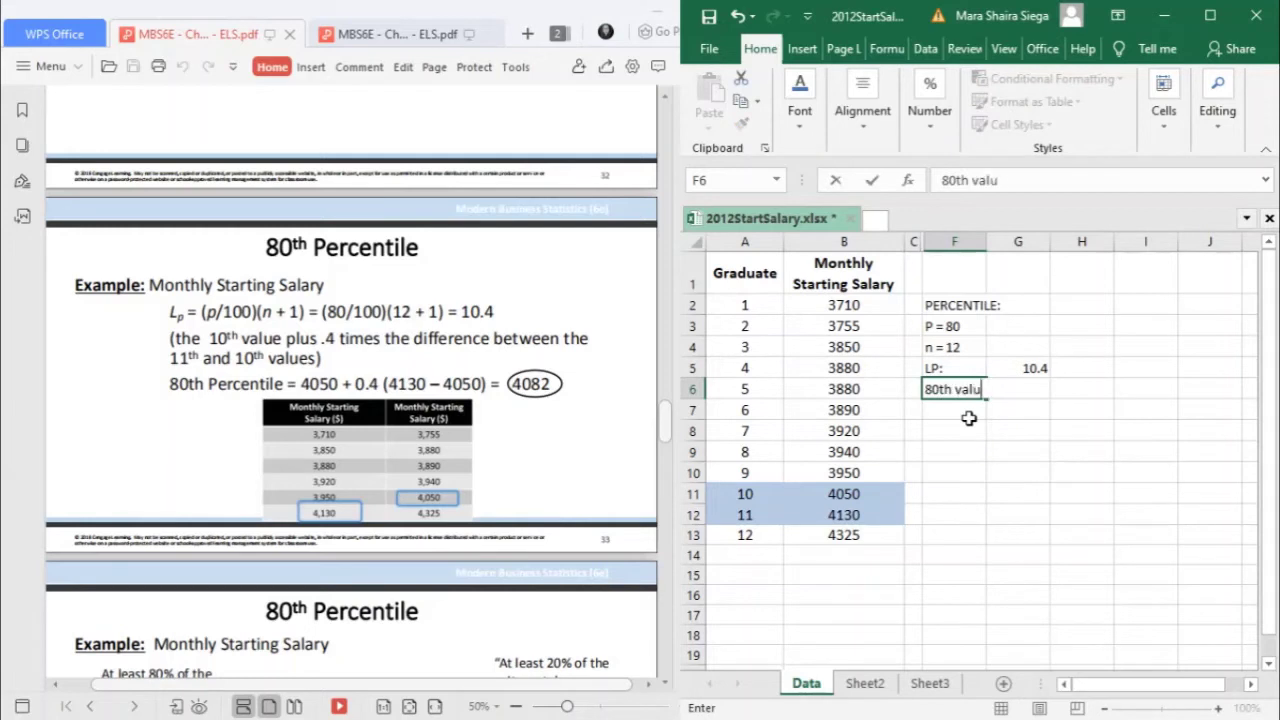
pyautogui.write('e:')
pyautogui.press('Tab')
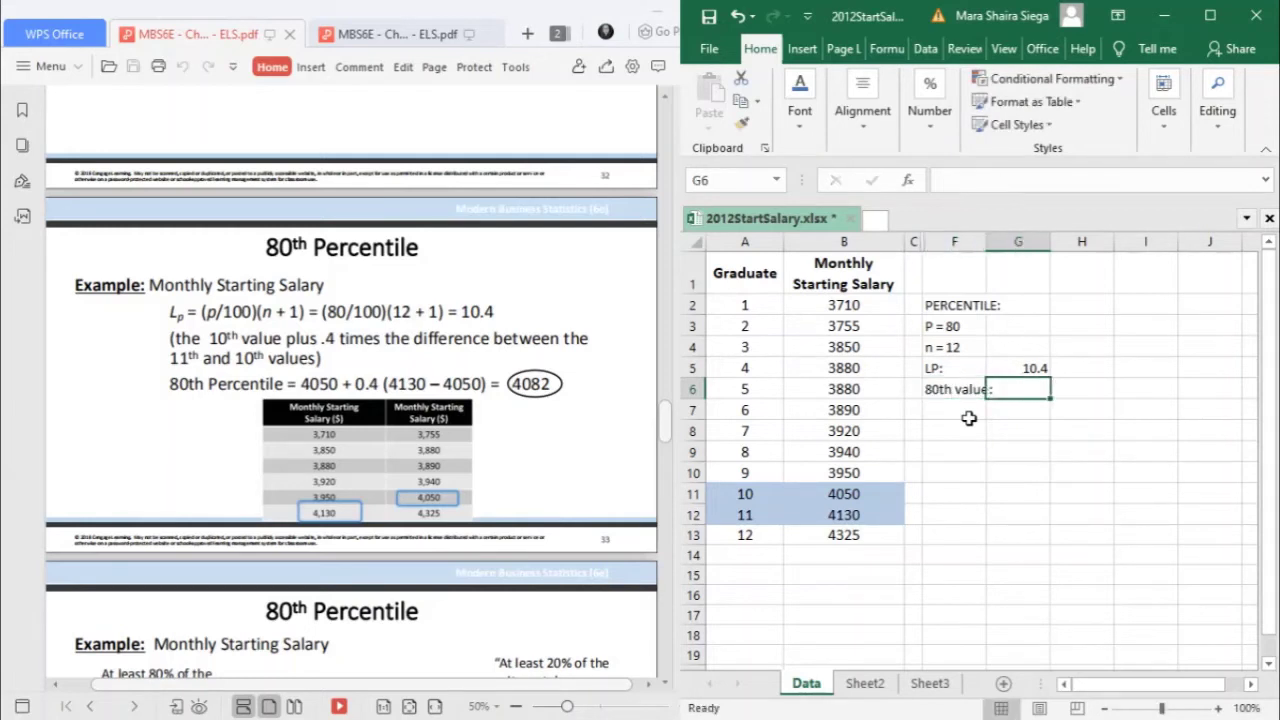
# - Enter =B11+(0.4*(B12-B11)) in G6 to get 4082, and widen column F
pyautogui.write('=')
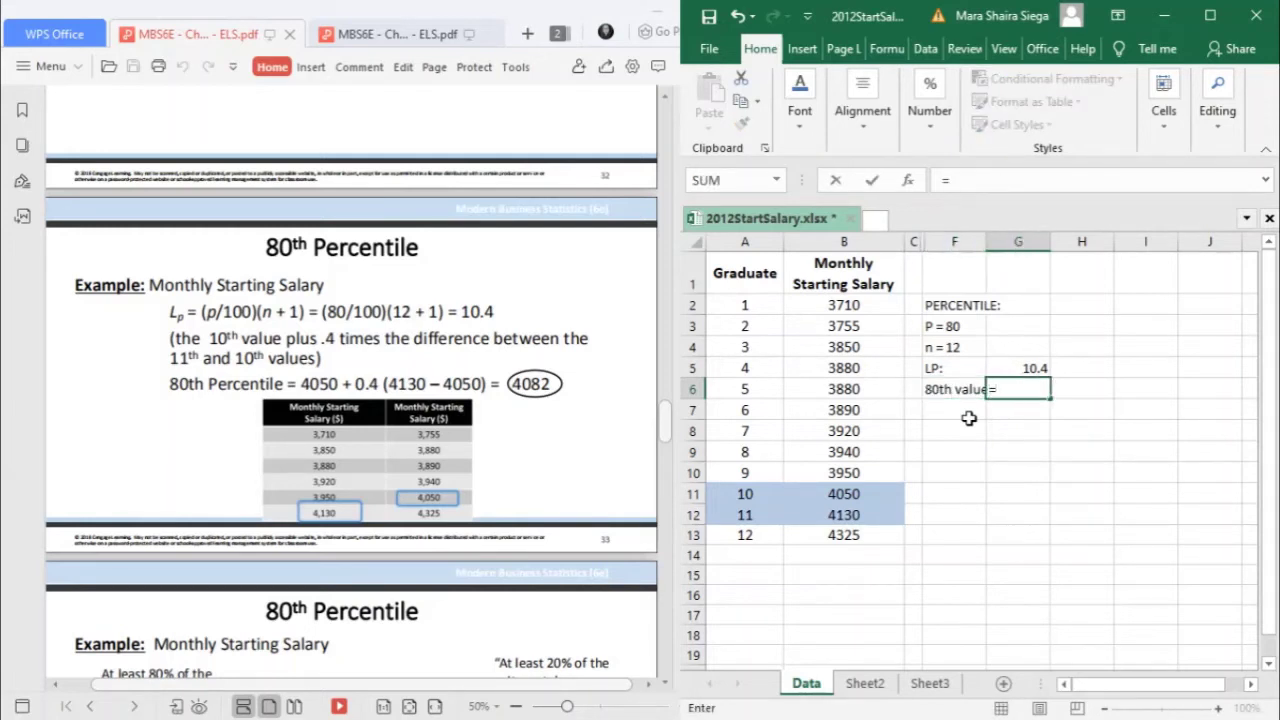
pyautogui.click(810, 494)
pyautogui.write('+')
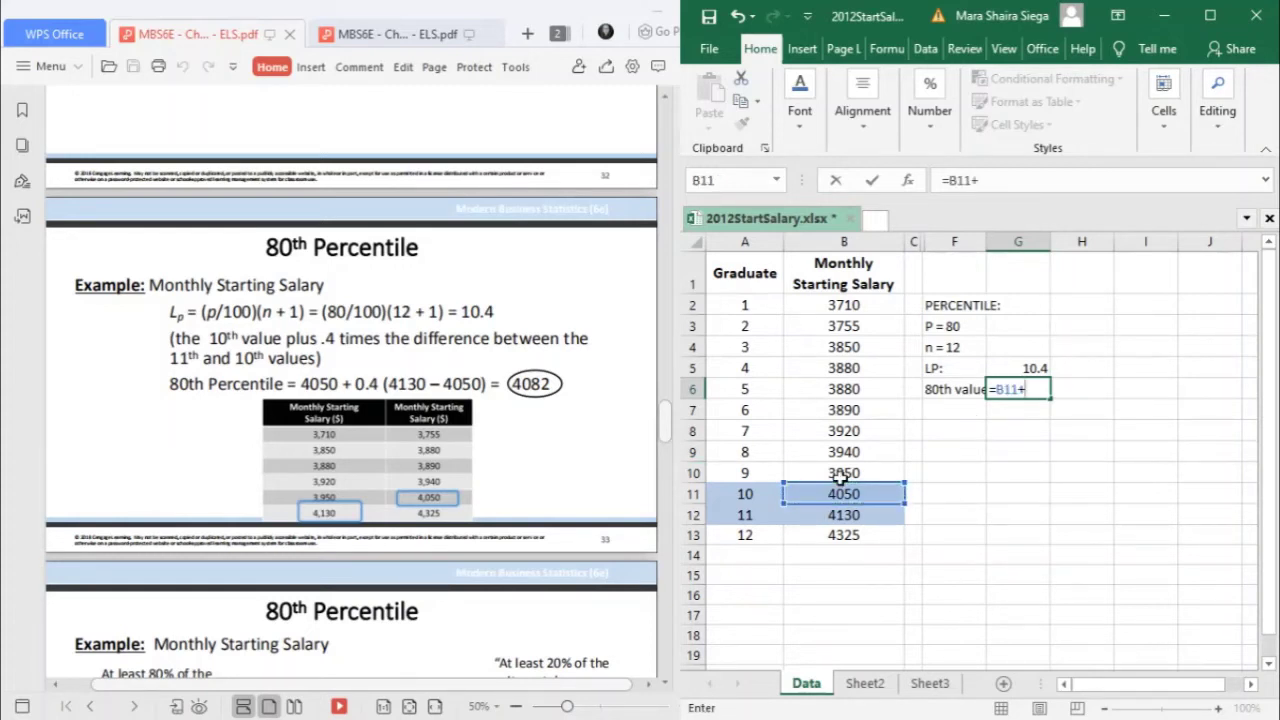
pyautogui.write('(0.4(')
pyautogui.click(862, 514)
pyautogui.write('-')
pyautogui.click(869, 489)
pyautogui.write('))')
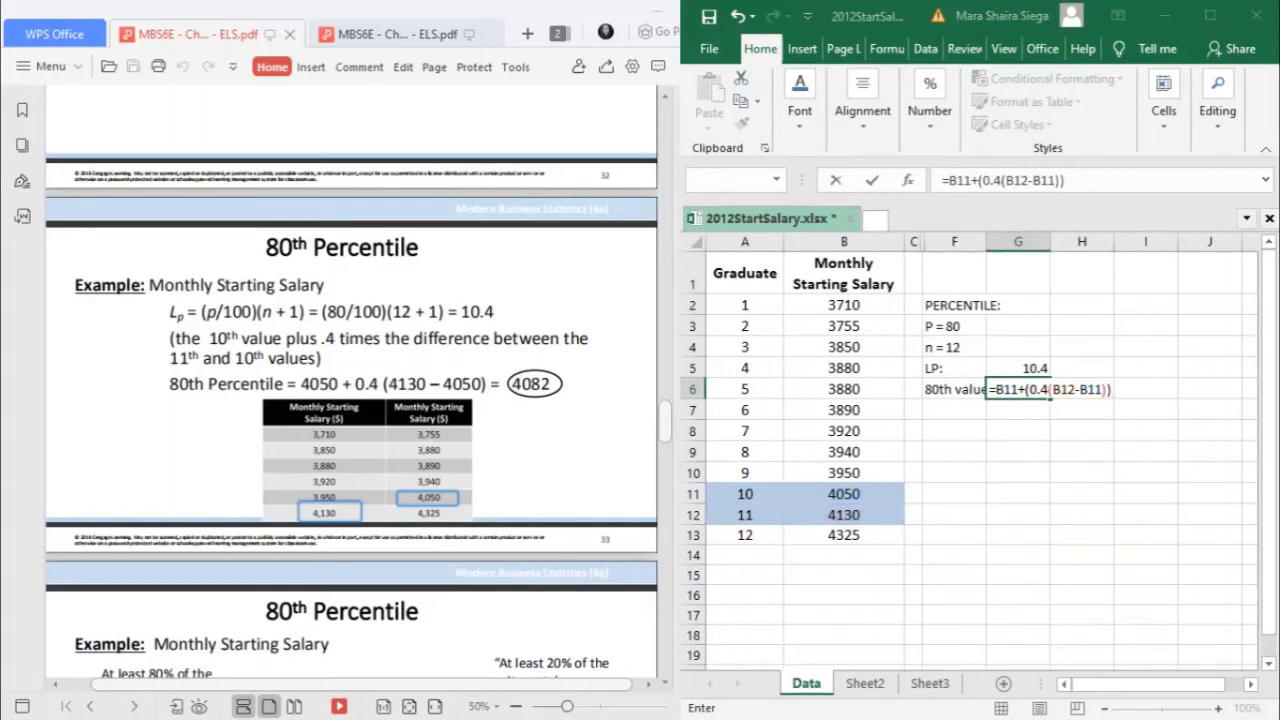
pyautogui.write('*')
pyautogui.press('Return')
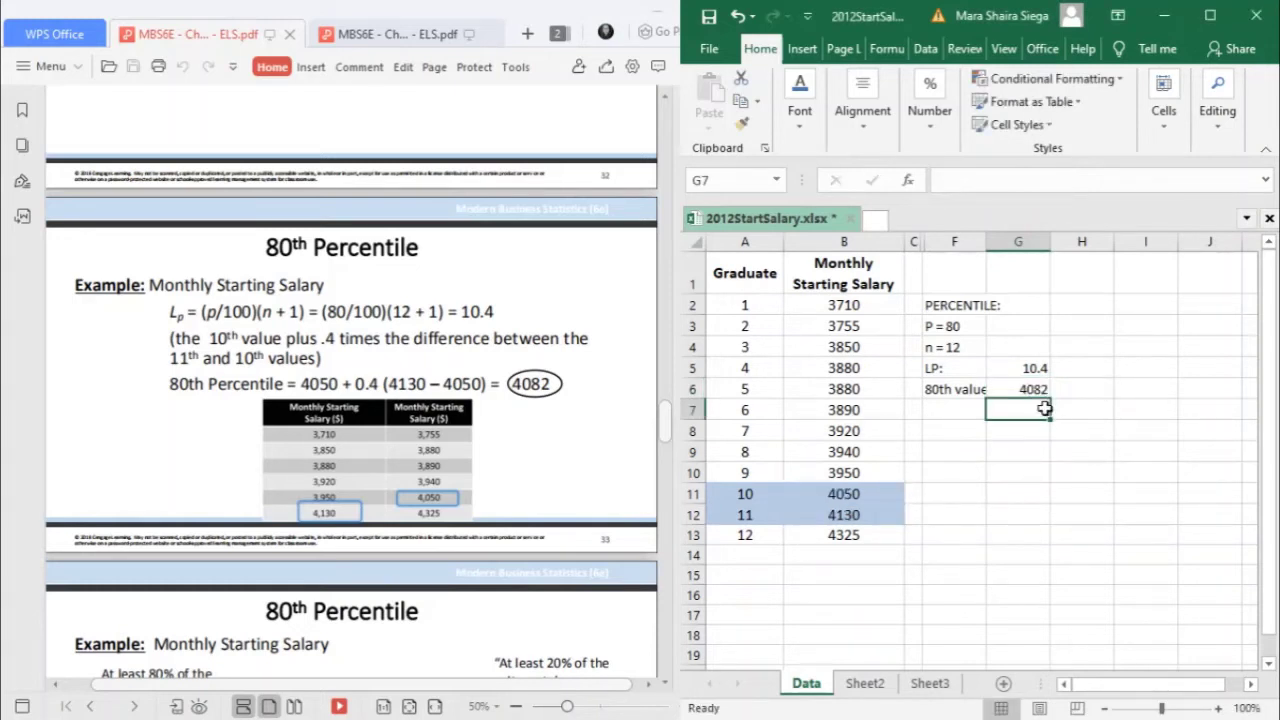
pyautogui.click(1028, 389)
pyautogui.moveTo(986, 249); pyautogui.dragTo(1006, 250)
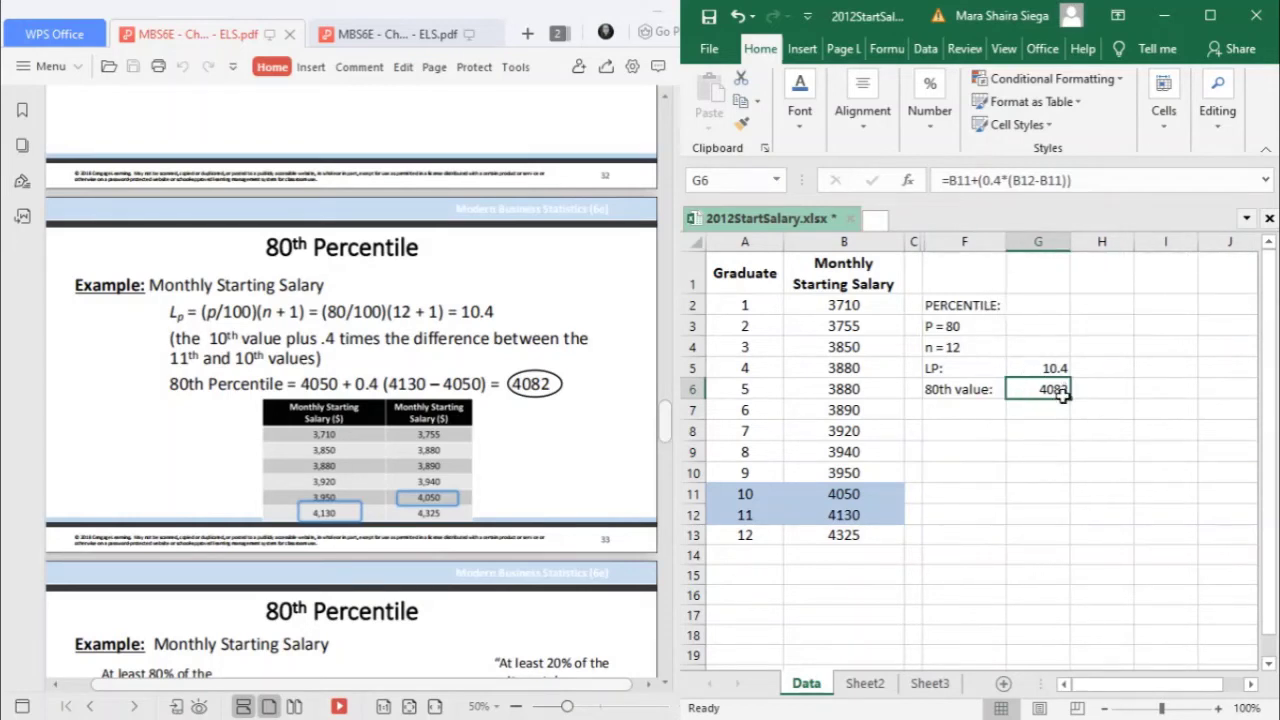
pyautogui.click(1061, 412)
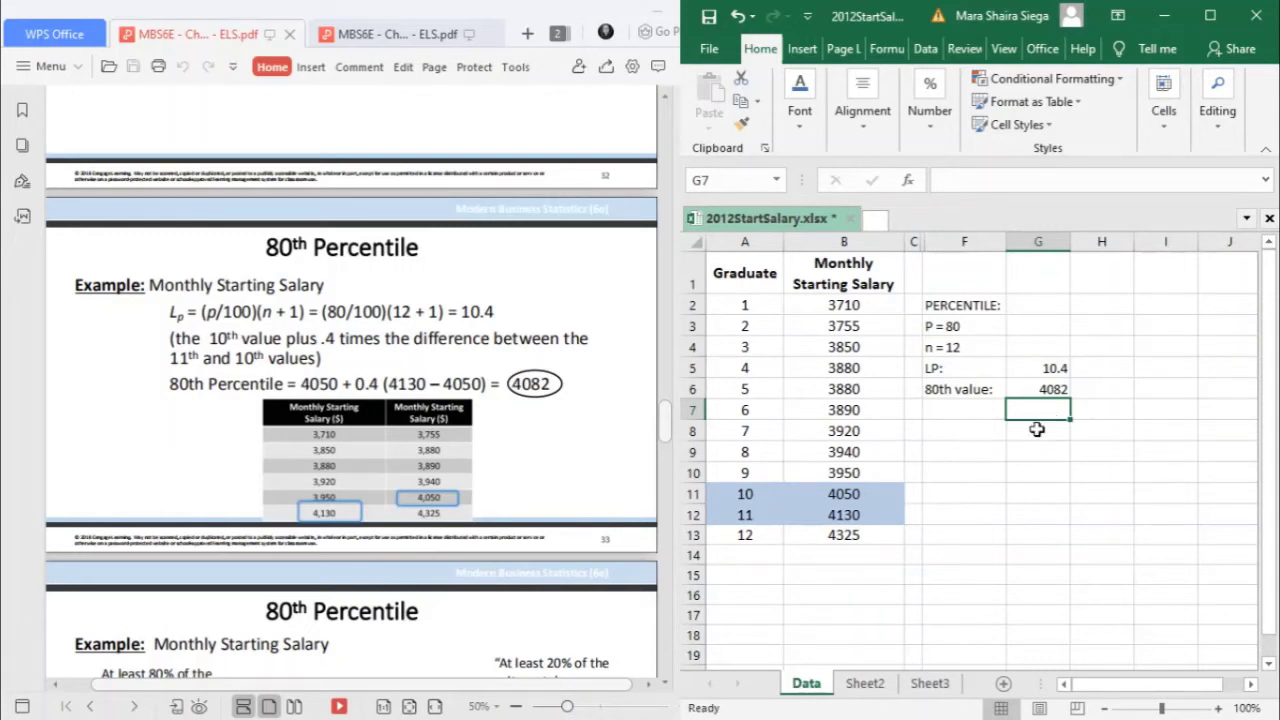
# - Enter =B12-(0.6*(B12-B11)) in G7 as a second route to 4082
pyautogui.write('=')
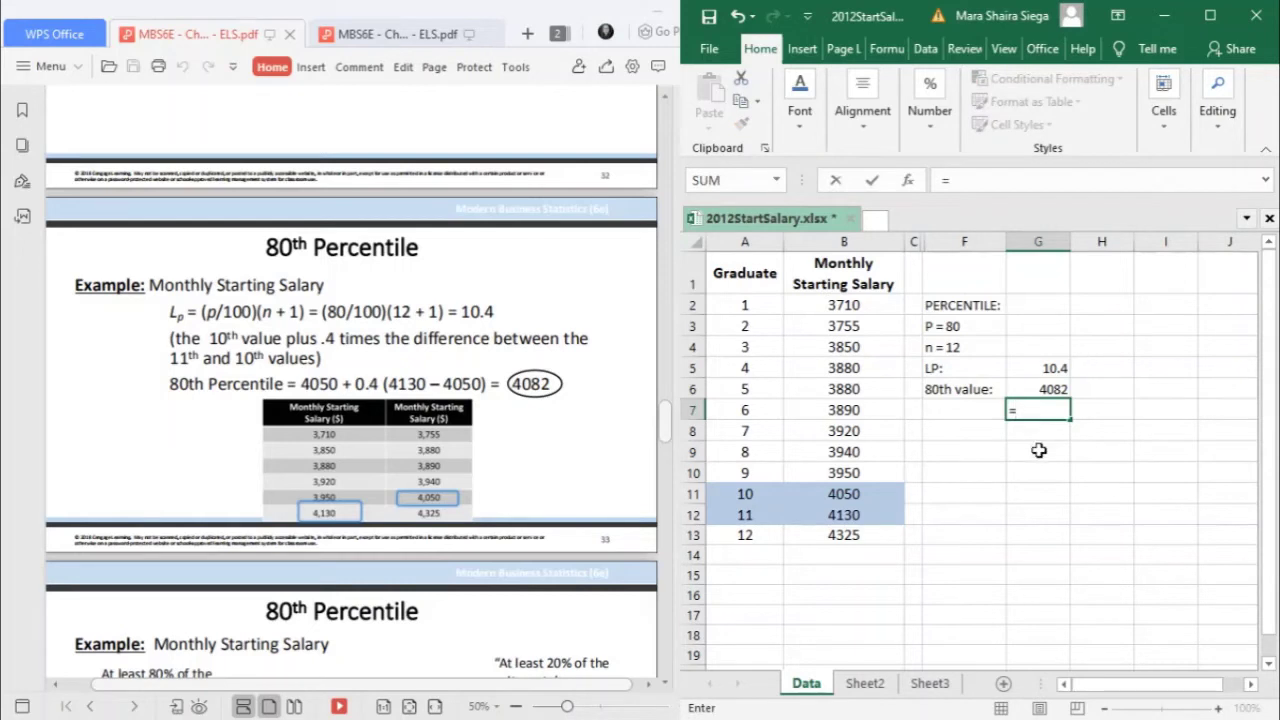
pyautogui.click(860, 518)
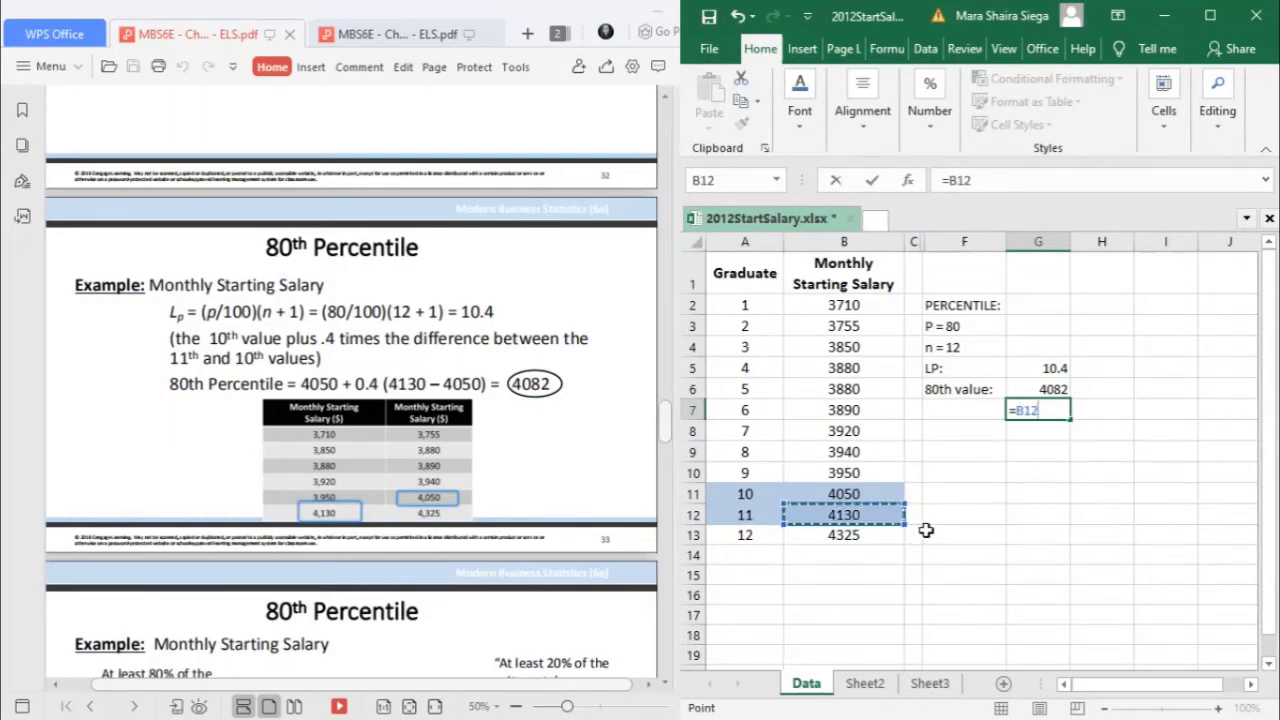
pyautogui.write('-')
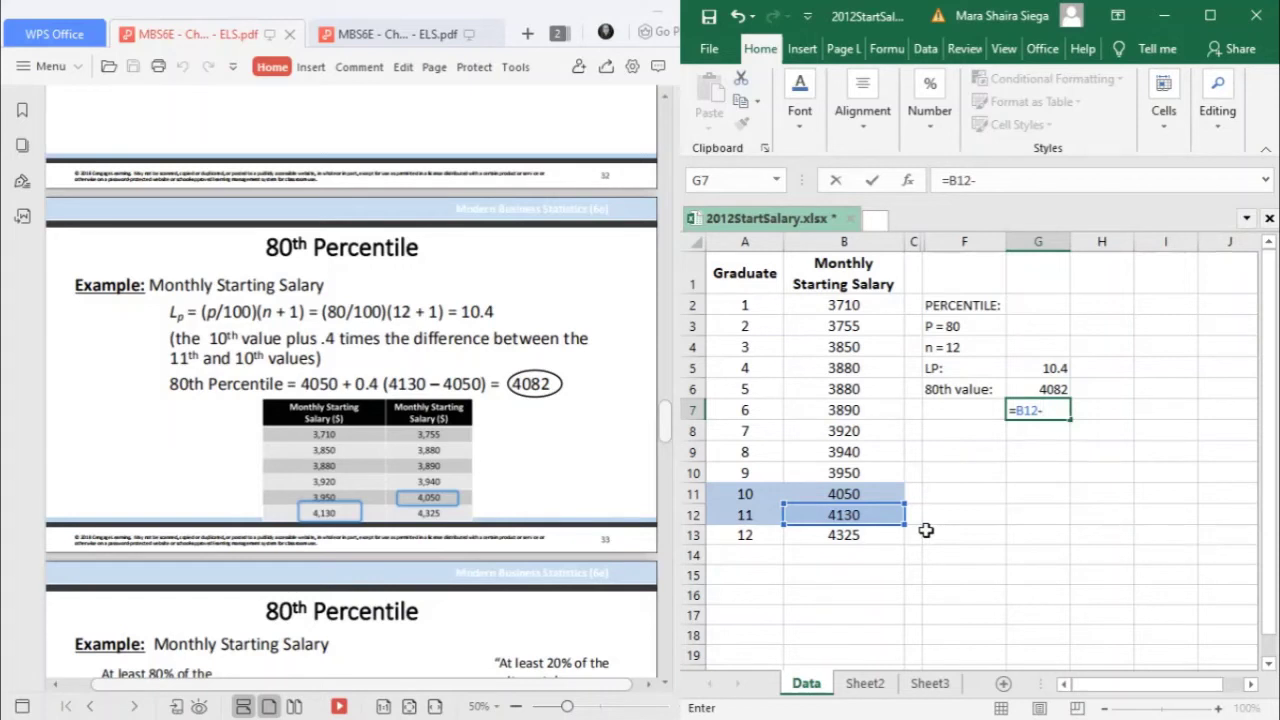
pyautogui.write('(0.6*(')
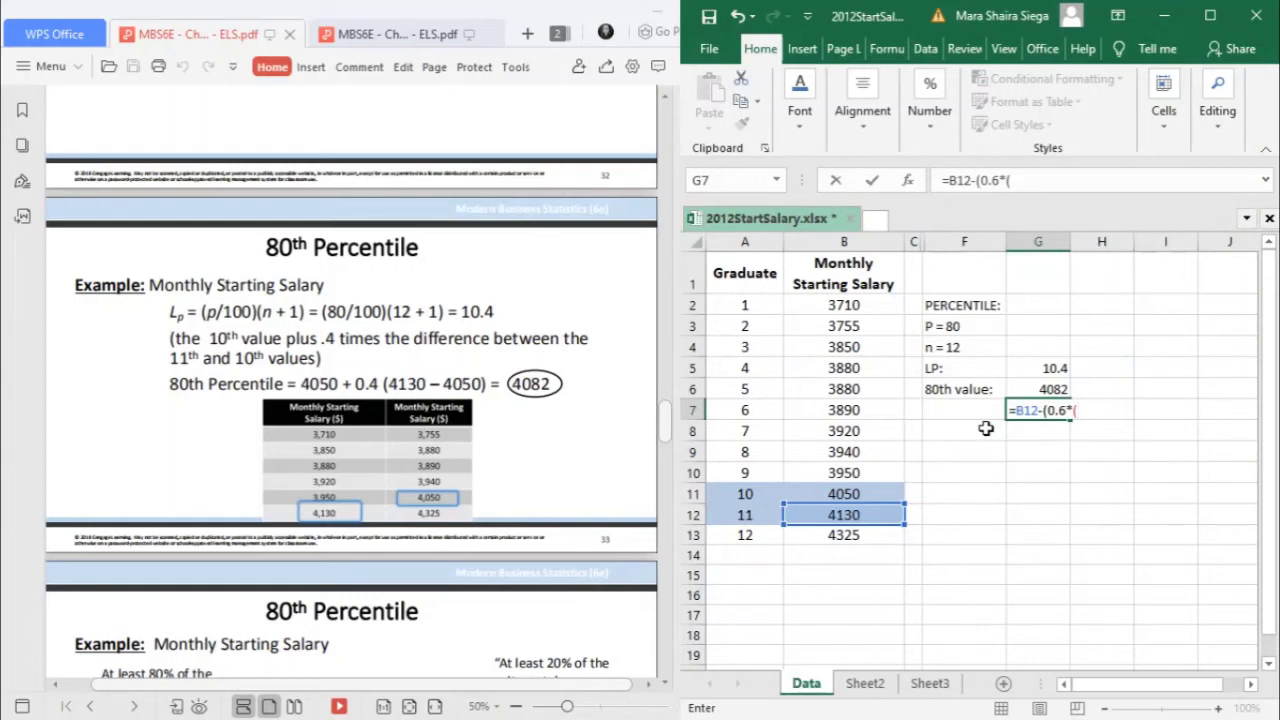
pyautogui.click(857, 514)
pyautogui.write('-')
pyautogui.click(857, 493)
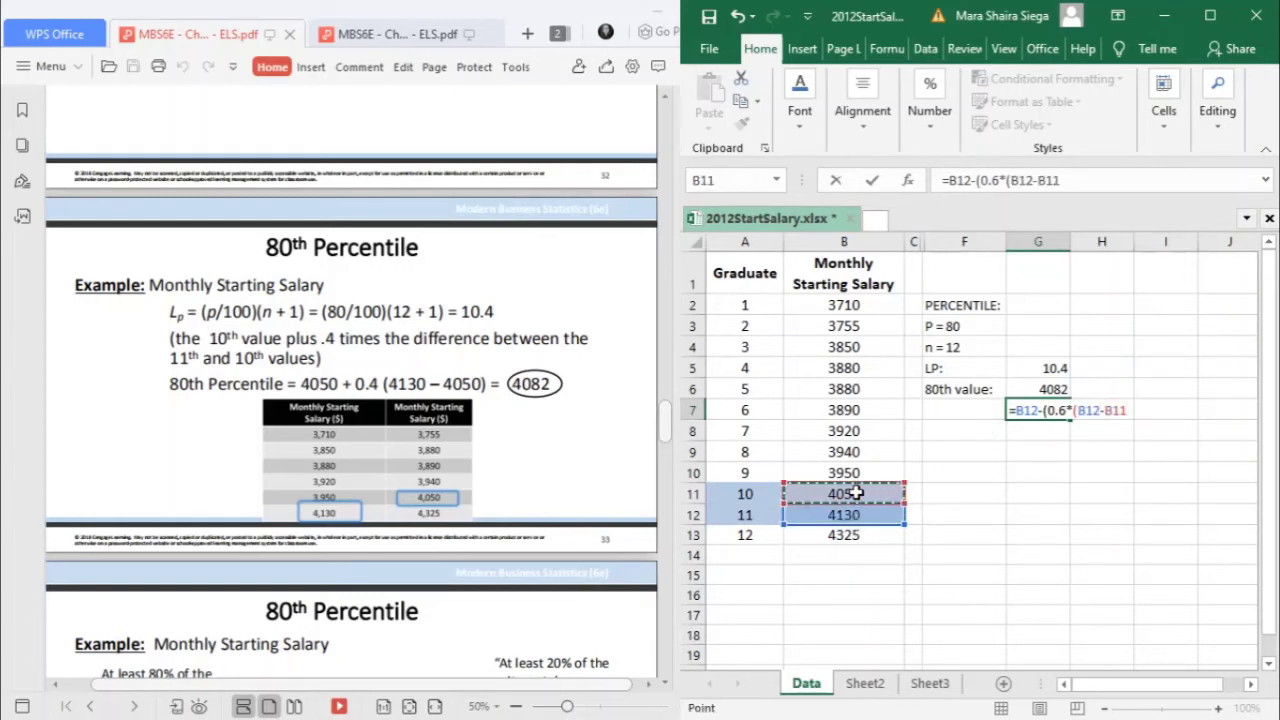
pyautogui.write('))')
pyautogui.press('Return')
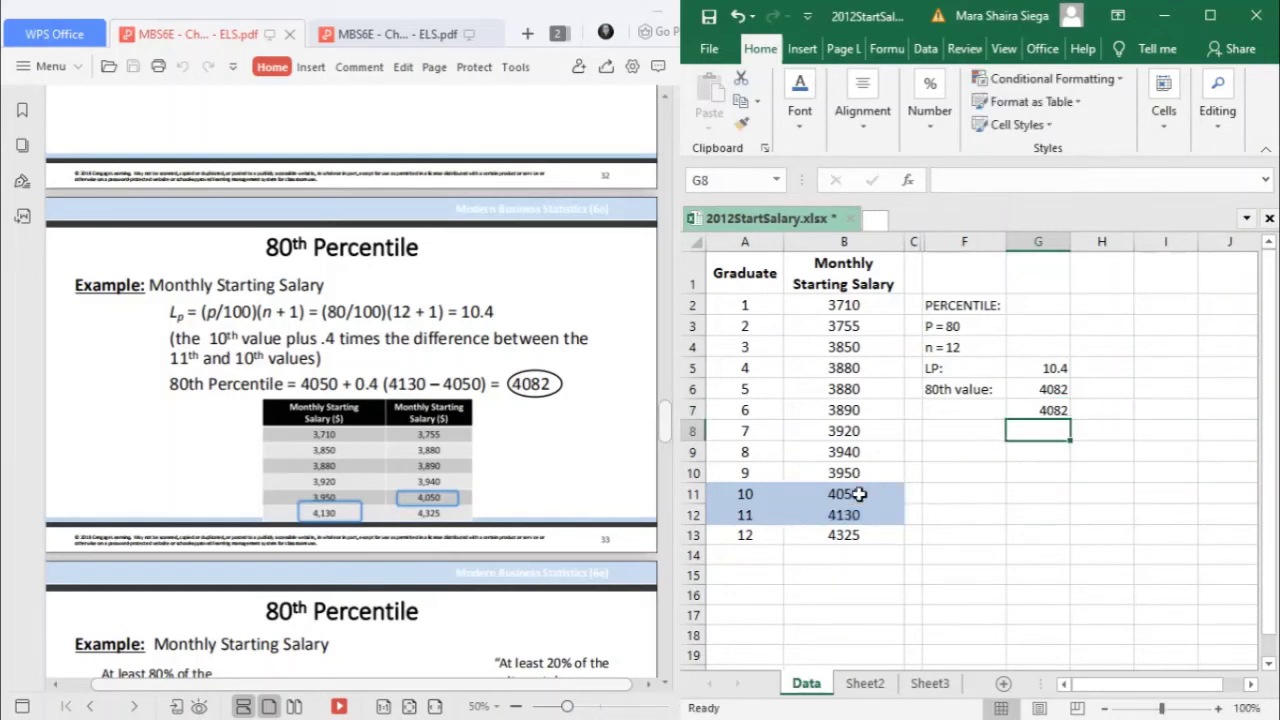
pyautogui.click(1057, 410)
# - Bold both 4082 results in G6:G7 and compare their two formulas
pyautogui.moveTo(1057, 391); pyautogui.dragTo(1060, 414)
pyautogui.hotkey('ctrl', 'b')
pyautogui.click(1027, 454)
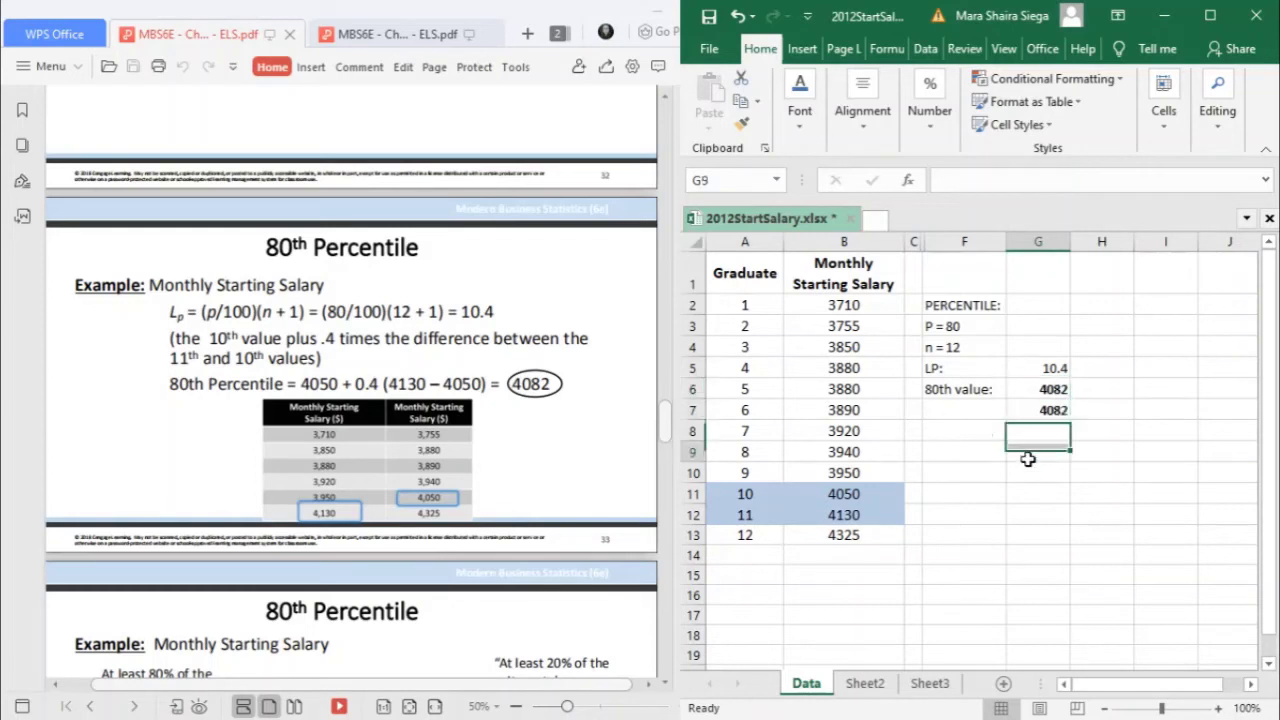
pyautogui.click(1057, 410)
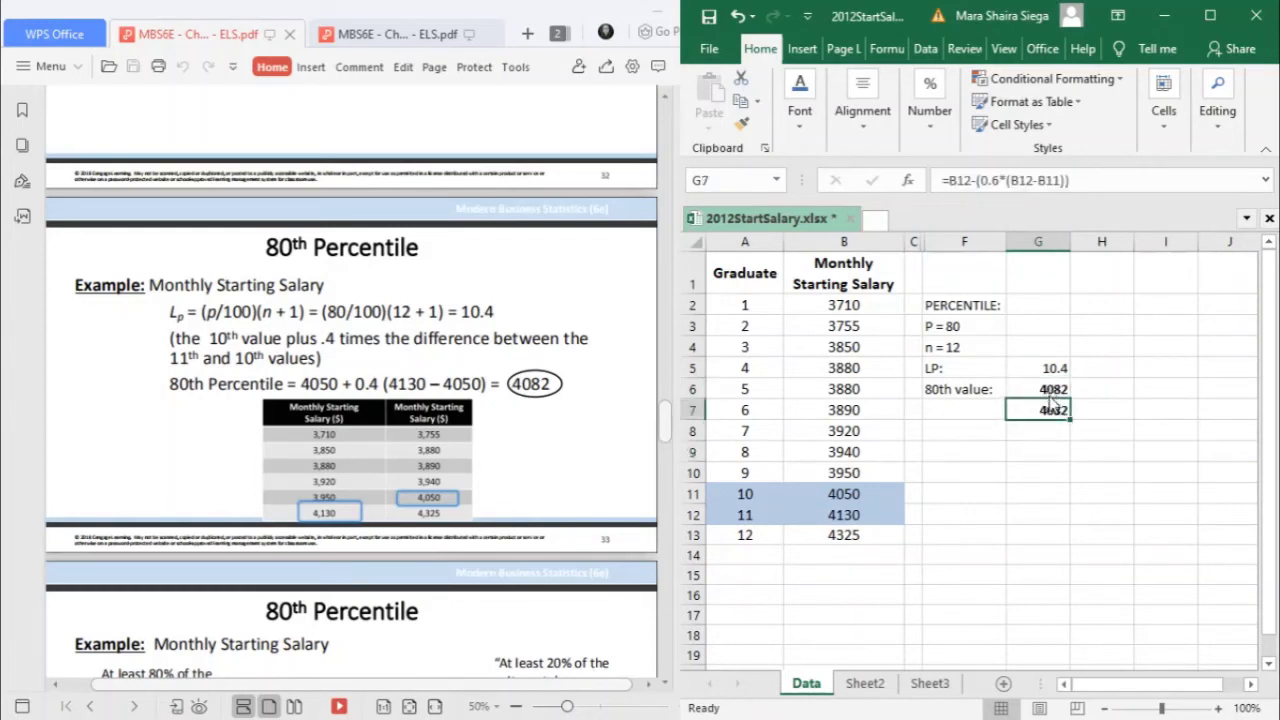
pyautogui.click(867, 497)
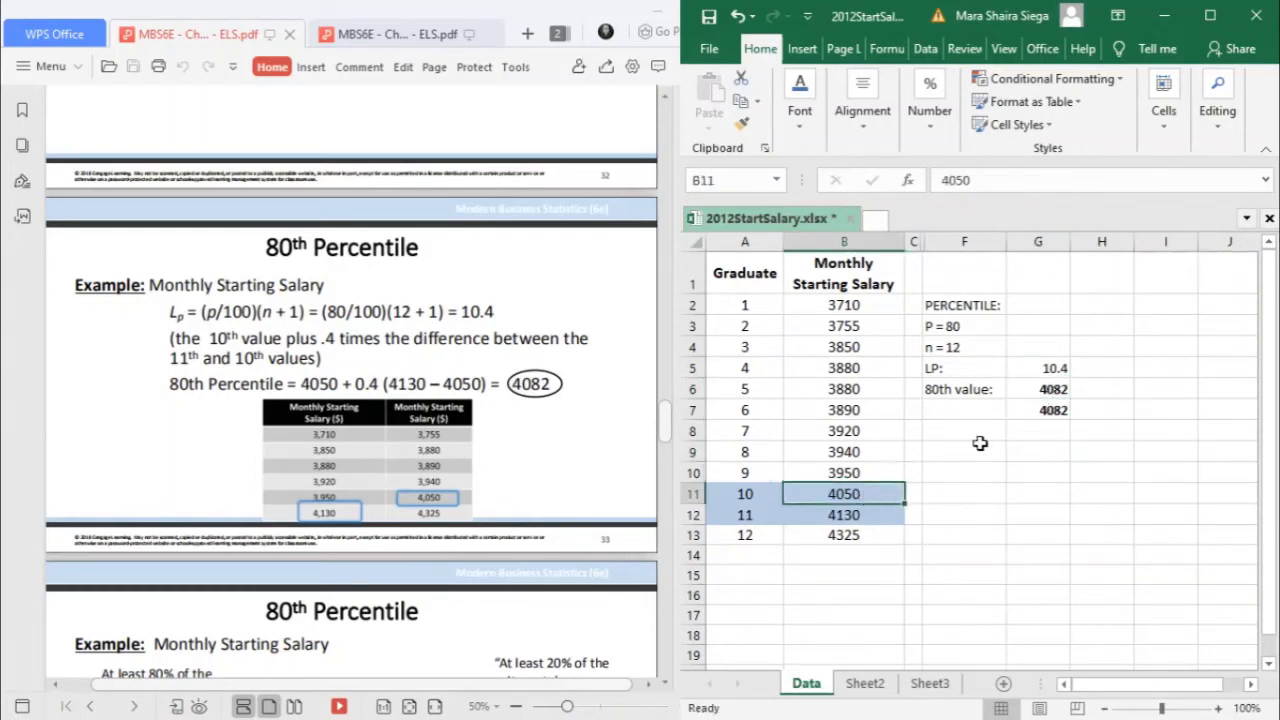
pyautogui.click(1047, 409)
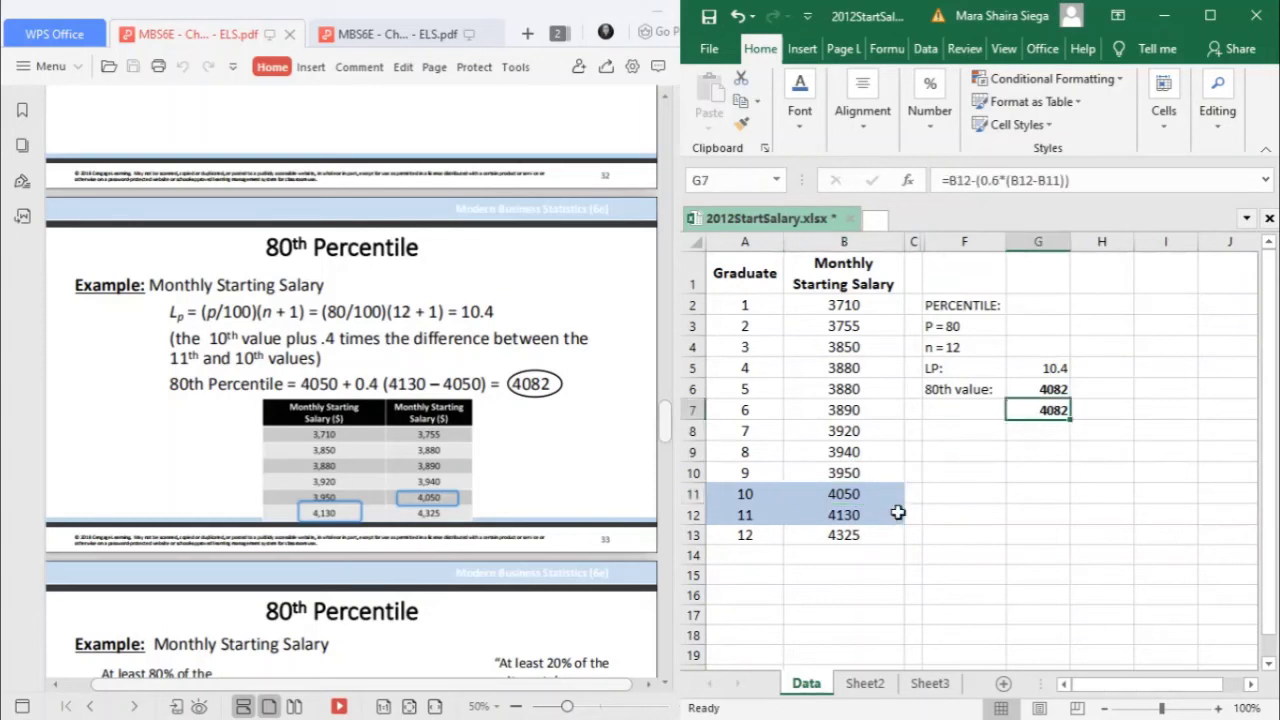
pyautogui.click(1057, 389)
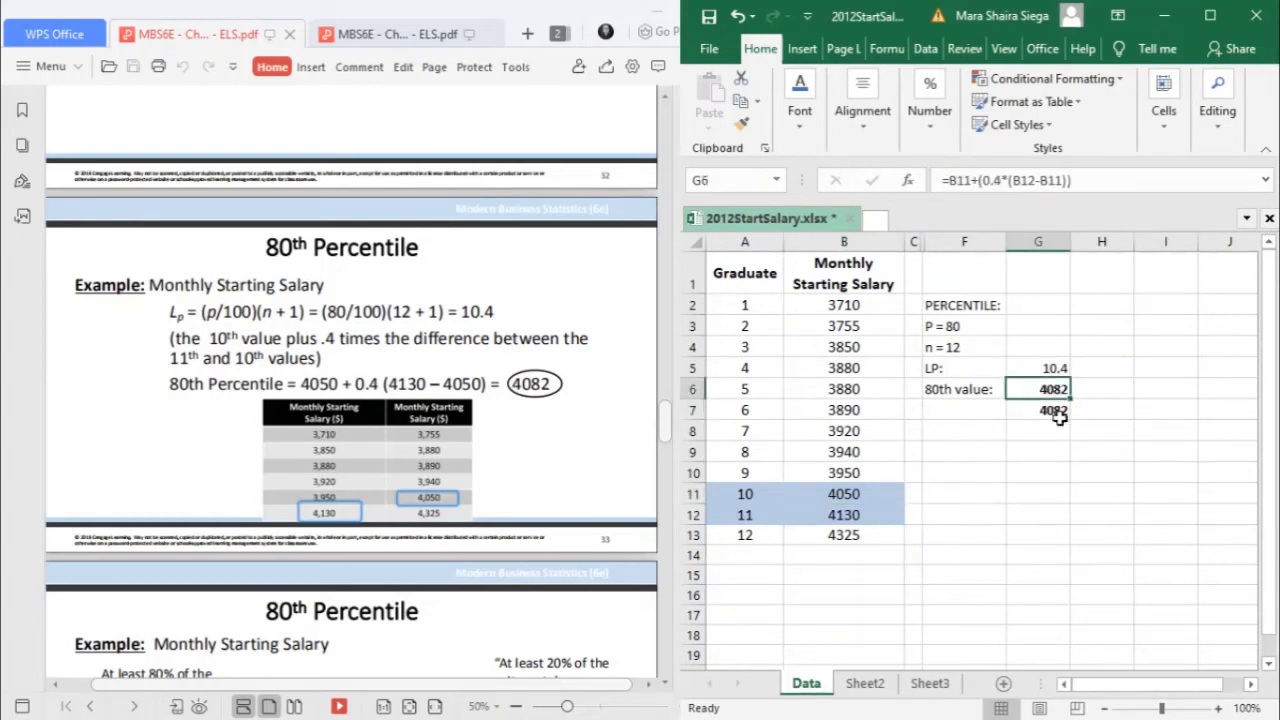
pyautogui.click(1057, 411)
pyautogui.click(1057, 386)
pyautogui.click(1056, 413)
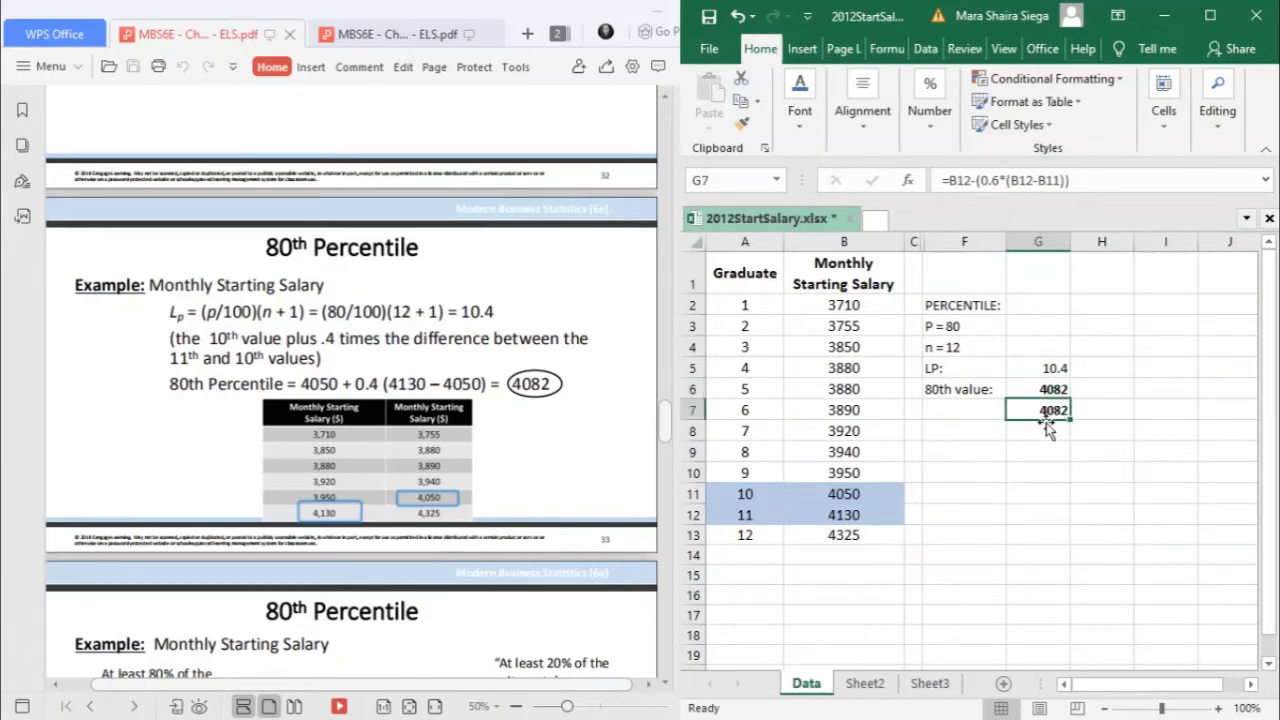
pyautogui.scroll(-3, 350, 400)
pyautogui.scroll(-2, 351, 382)
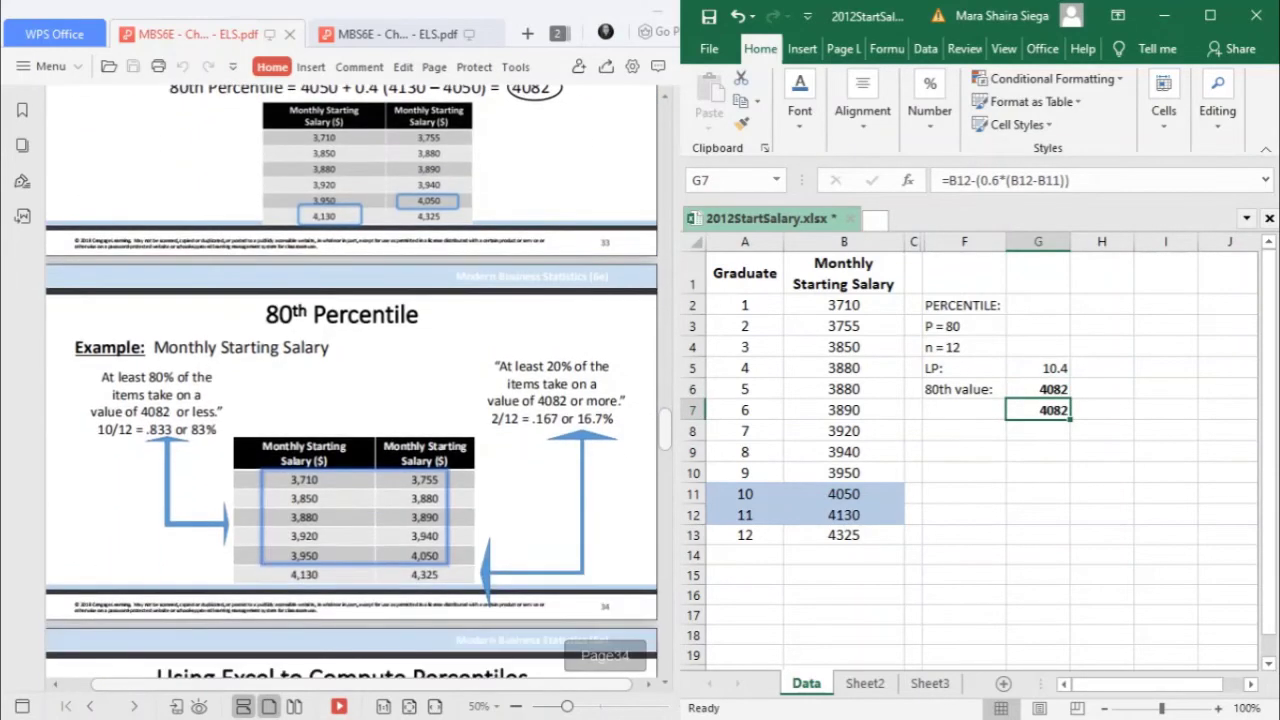
pyautogui.scroll(-1, 351, 382)
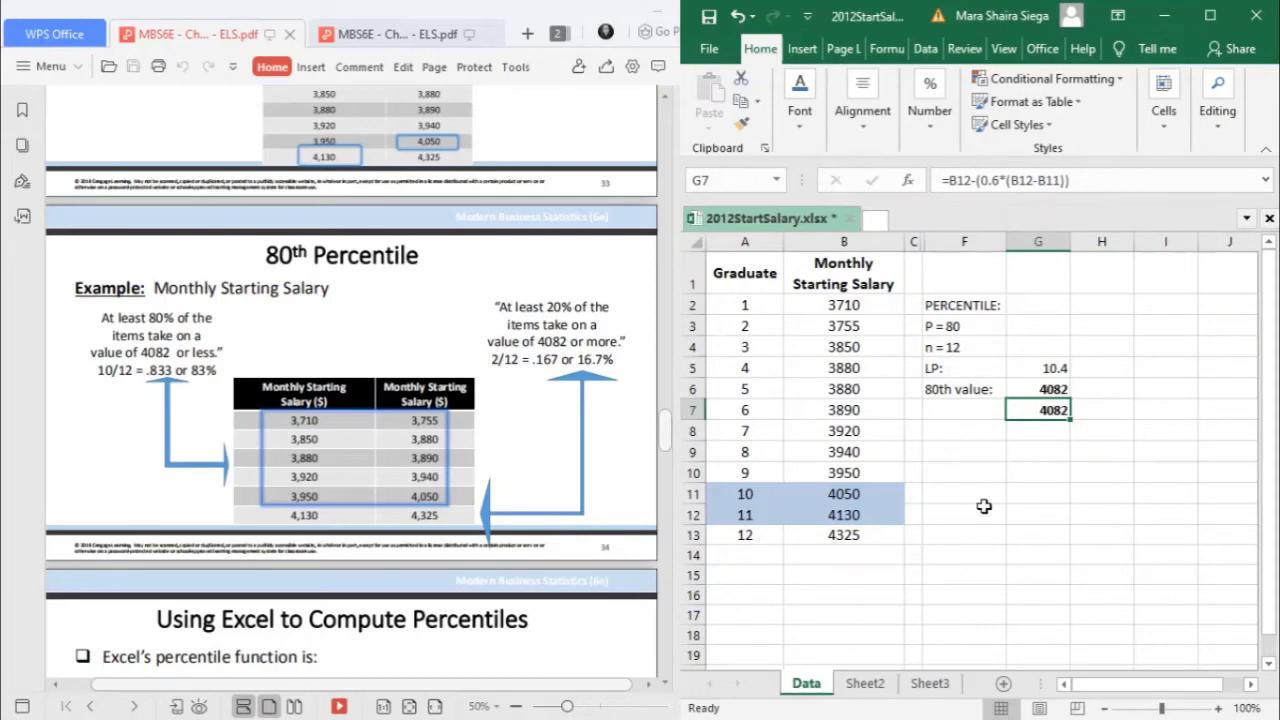
pyautogui.click(880, 550)
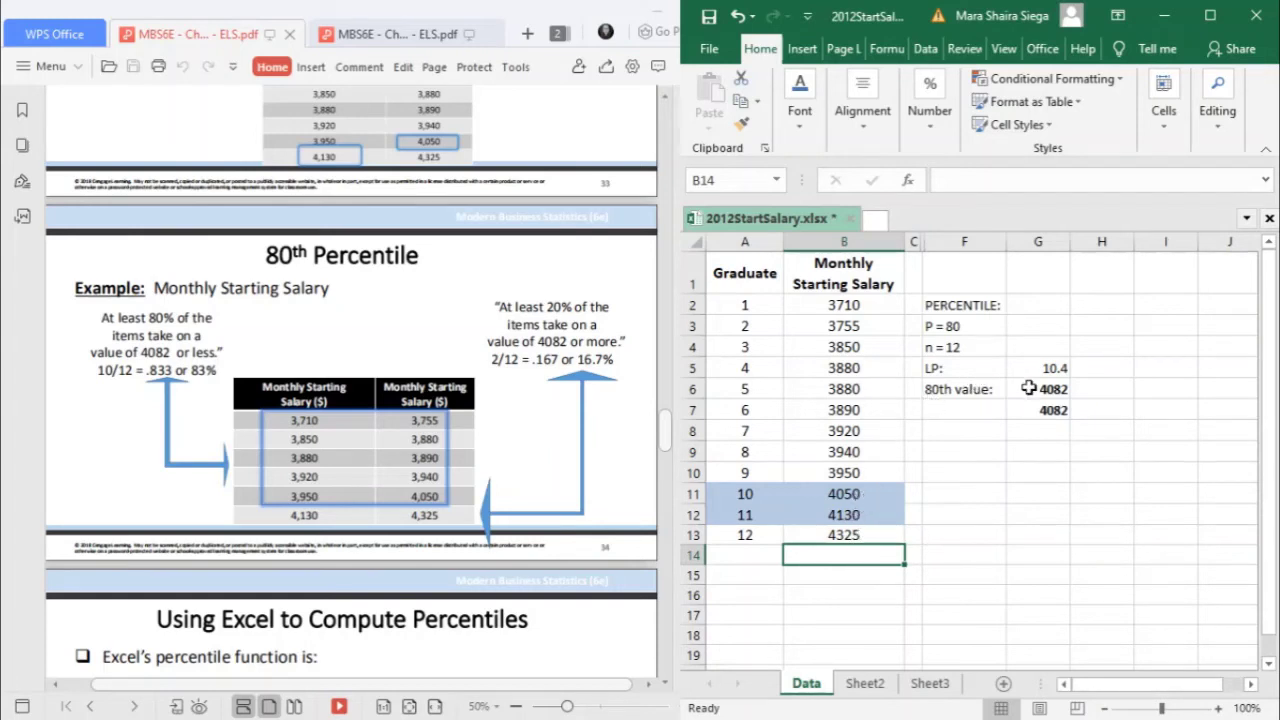
pyautogui.moveTo(860, 497); pyautogui.dragTo(747, 310)
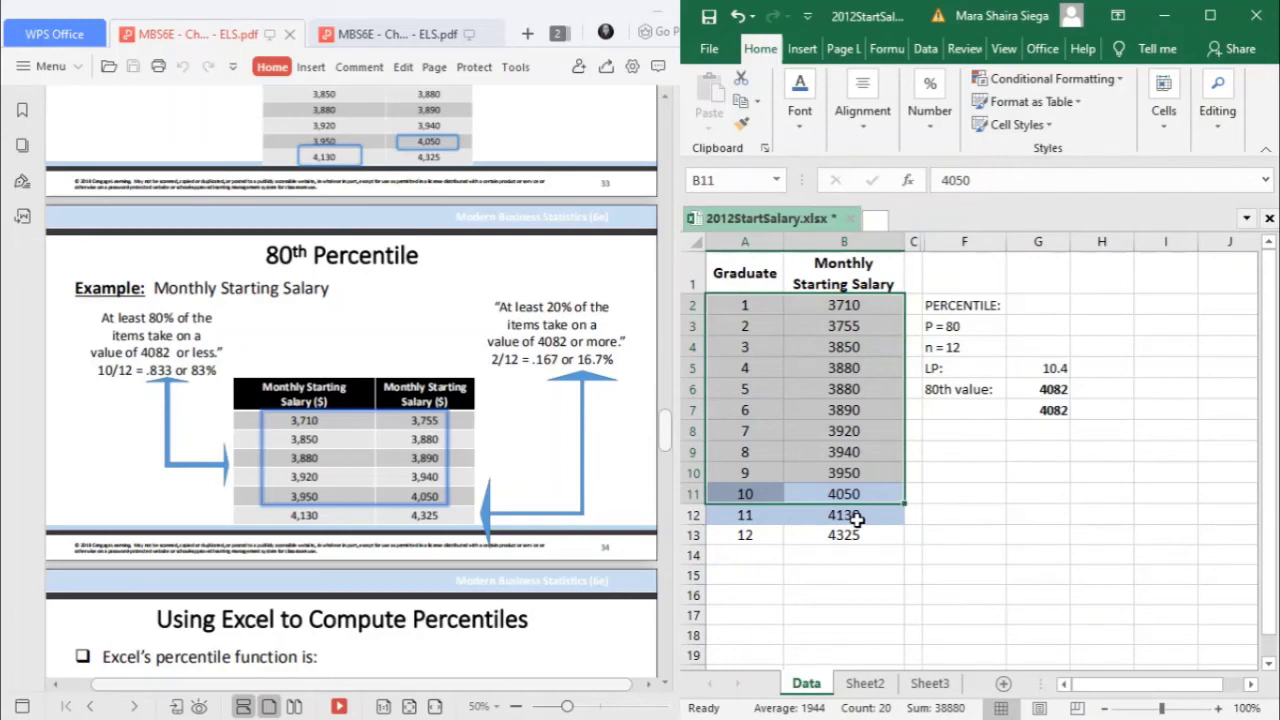
pyautogui.scroll(-1, 350, 400)
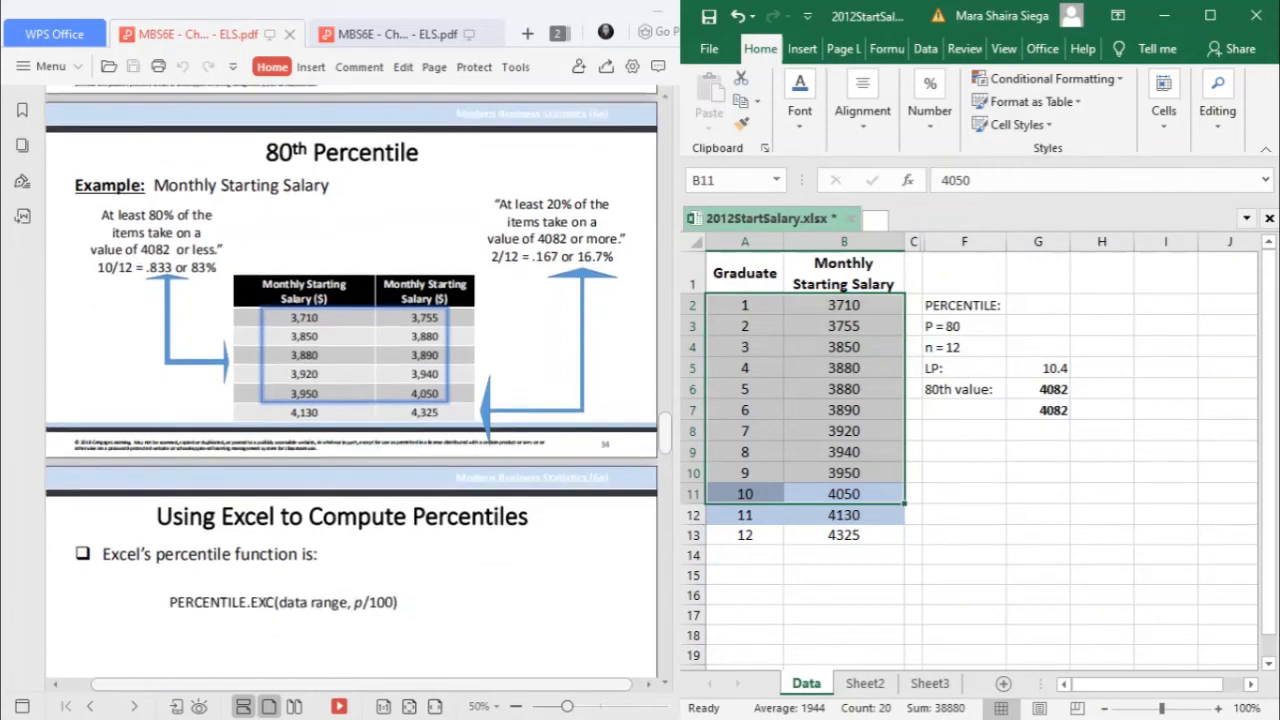
pyautogui.scroll(-1, 350, 400)
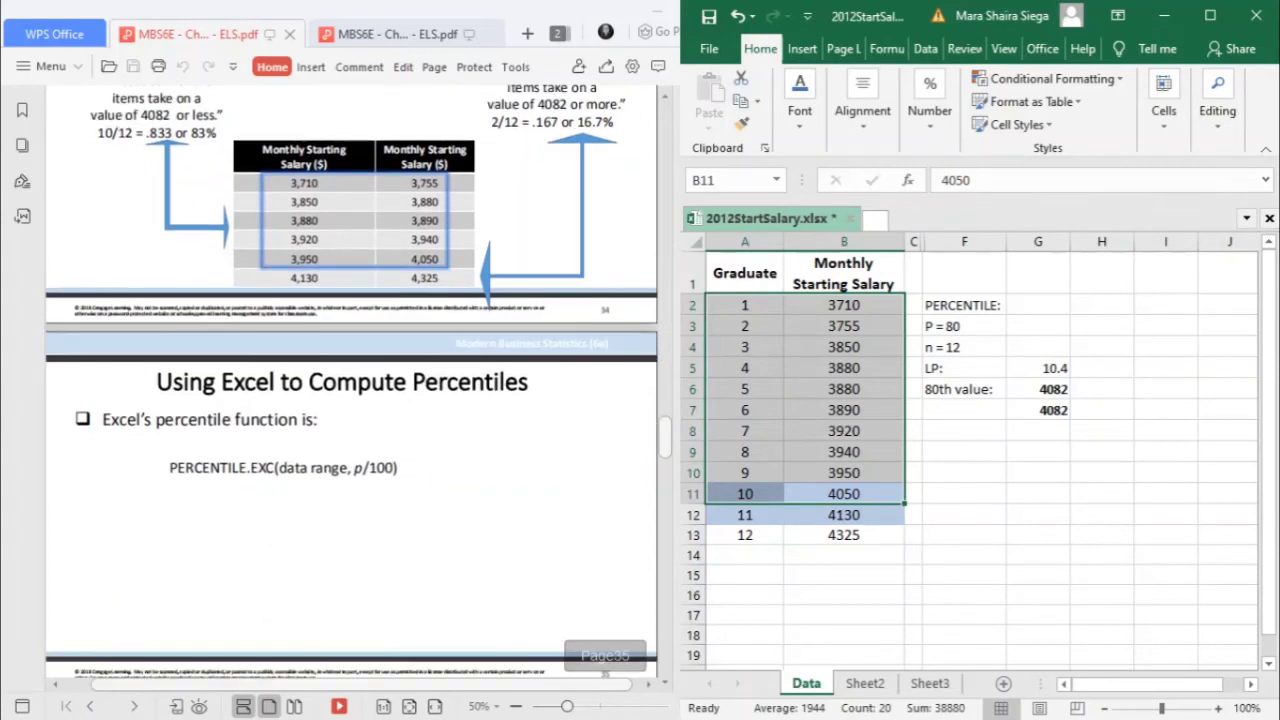
# - Enter =PERCENTILE.EXC(B2:B13,0.8) in G2 beside PERCENTILE:, returning 4082
pyautogui.click(437, 457)
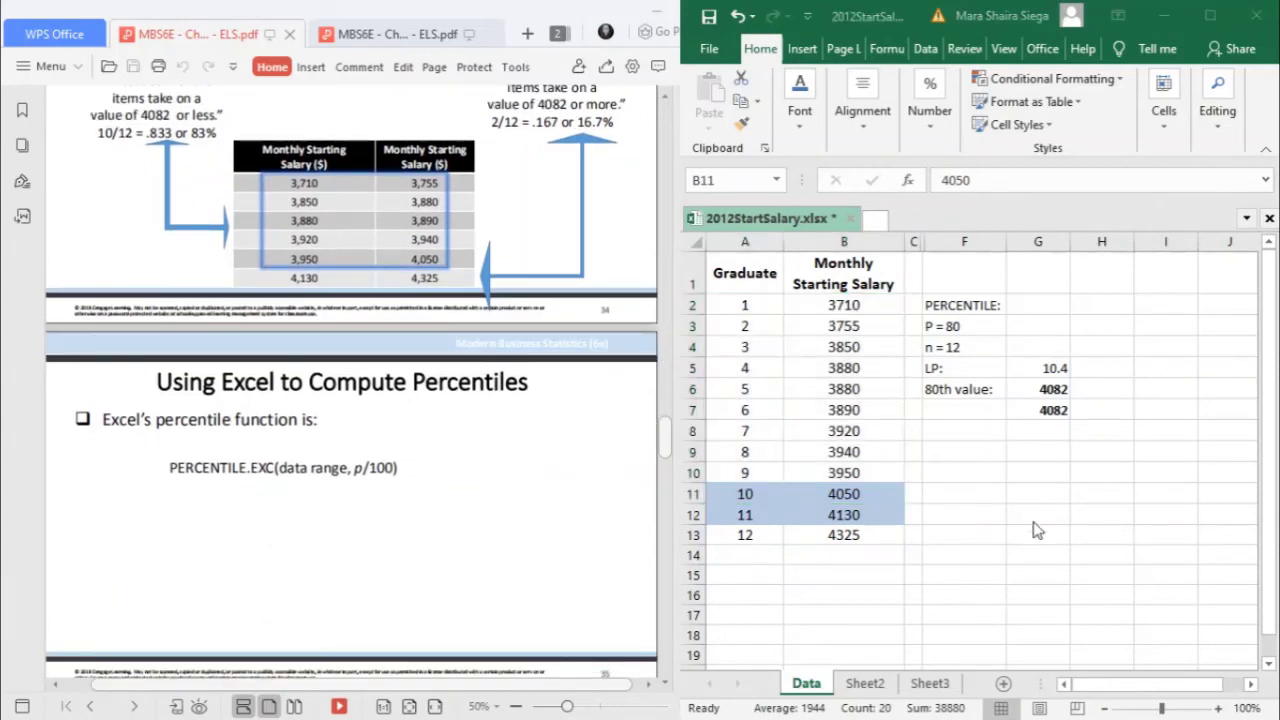
pyautogui.click(965, 430)
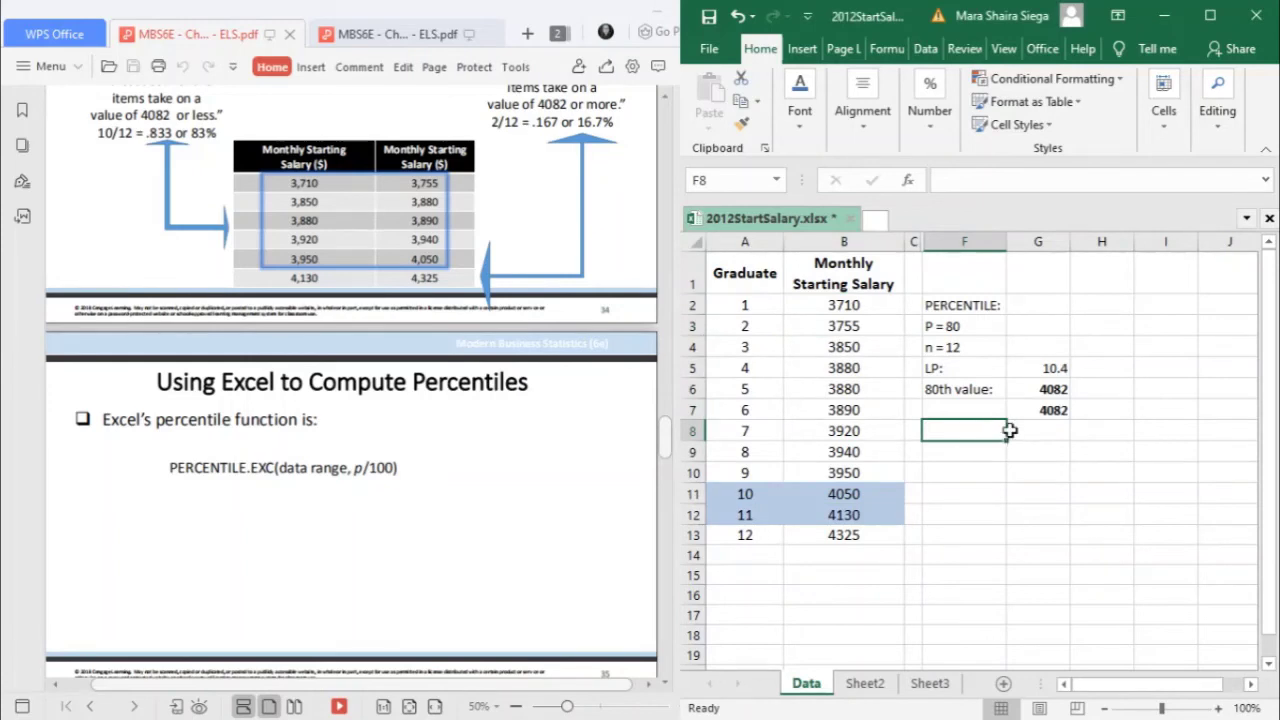
pyautogui.click(1028, 308)
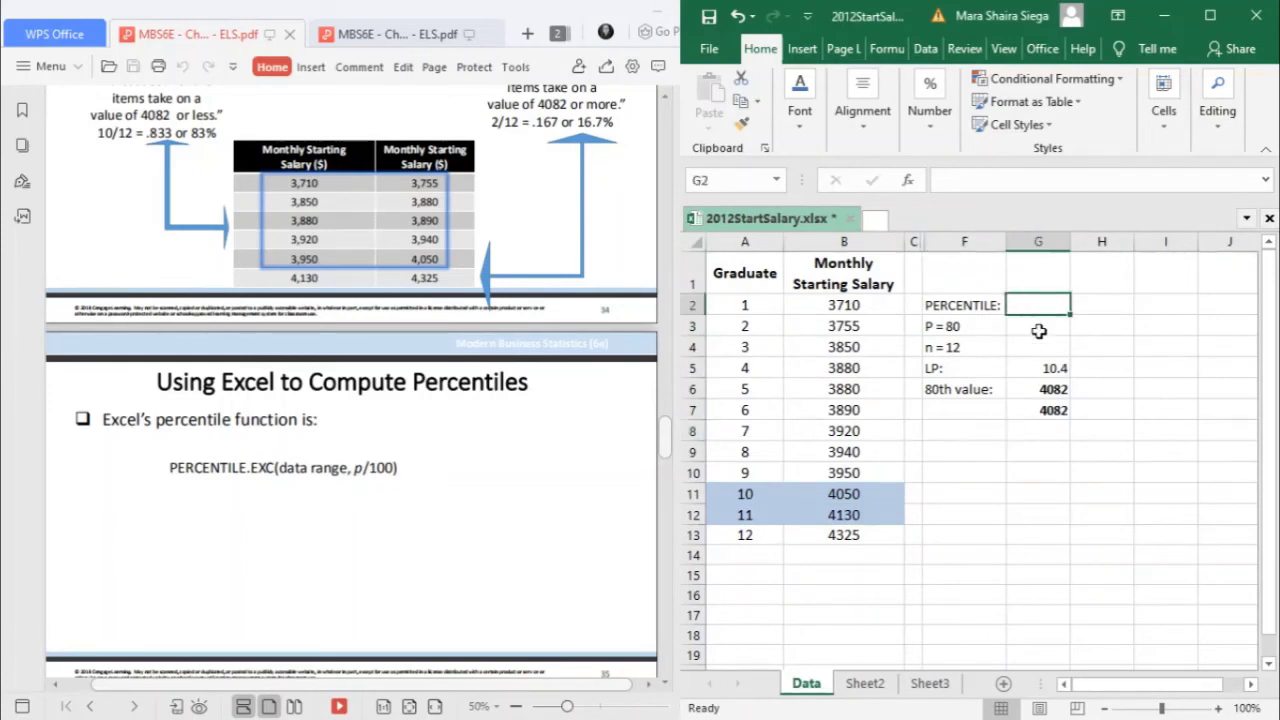
pyautogui.write('=percent')
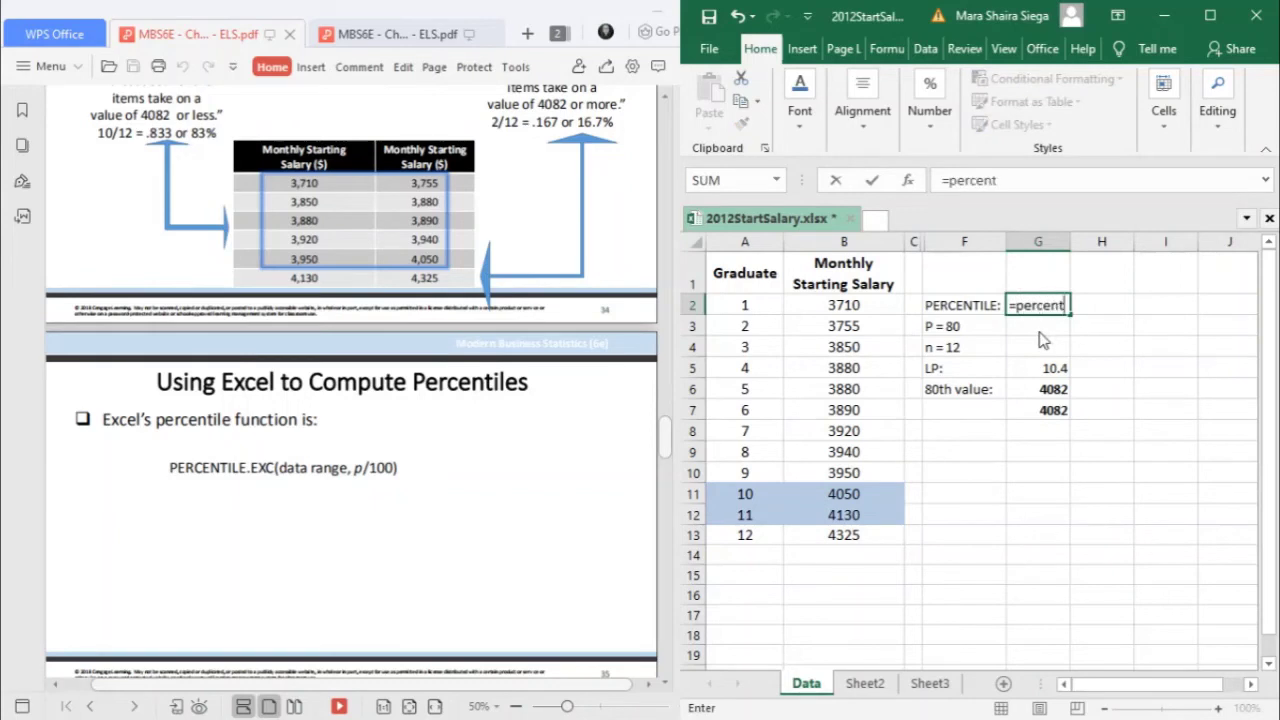
pyautogui.write('ile.')
pyautogui.click(1086, 312)
pyautogui.write('exce')
pyautogui.press('BackSpace')
pyautogui.write('(')
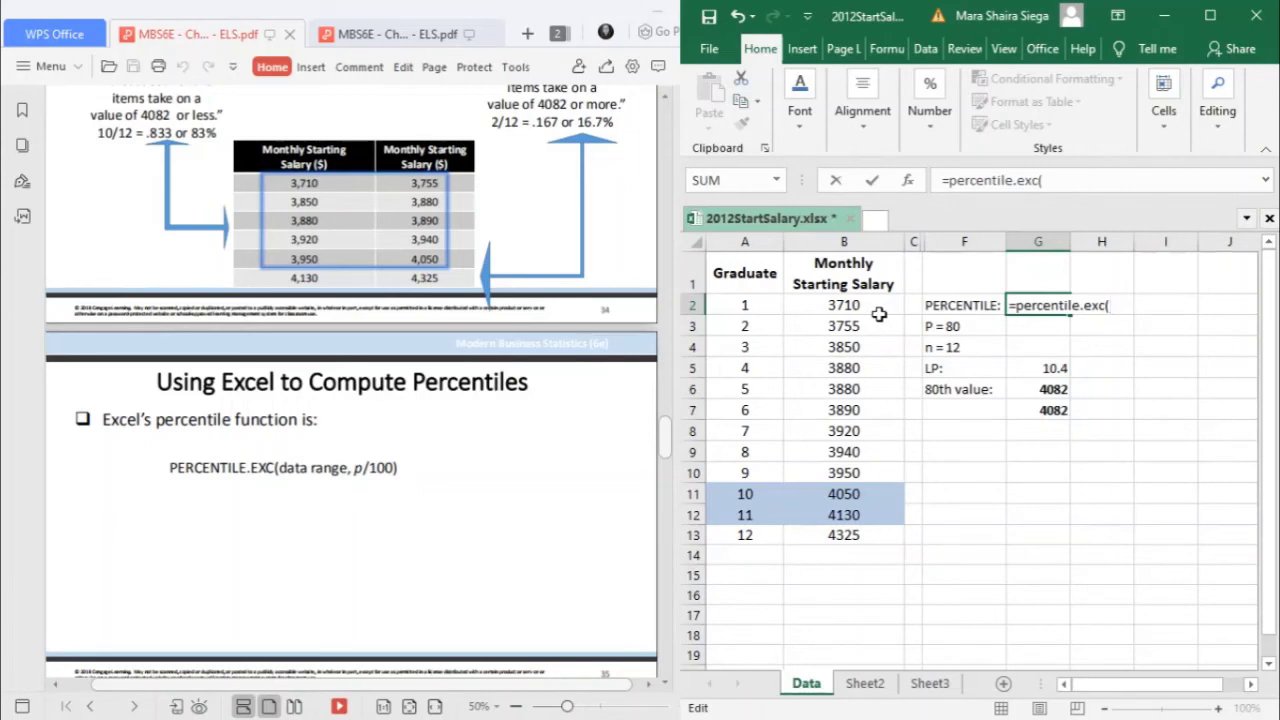
pyautogui.moveTo(878, 314); pyautogui.dragTo(870, 533)
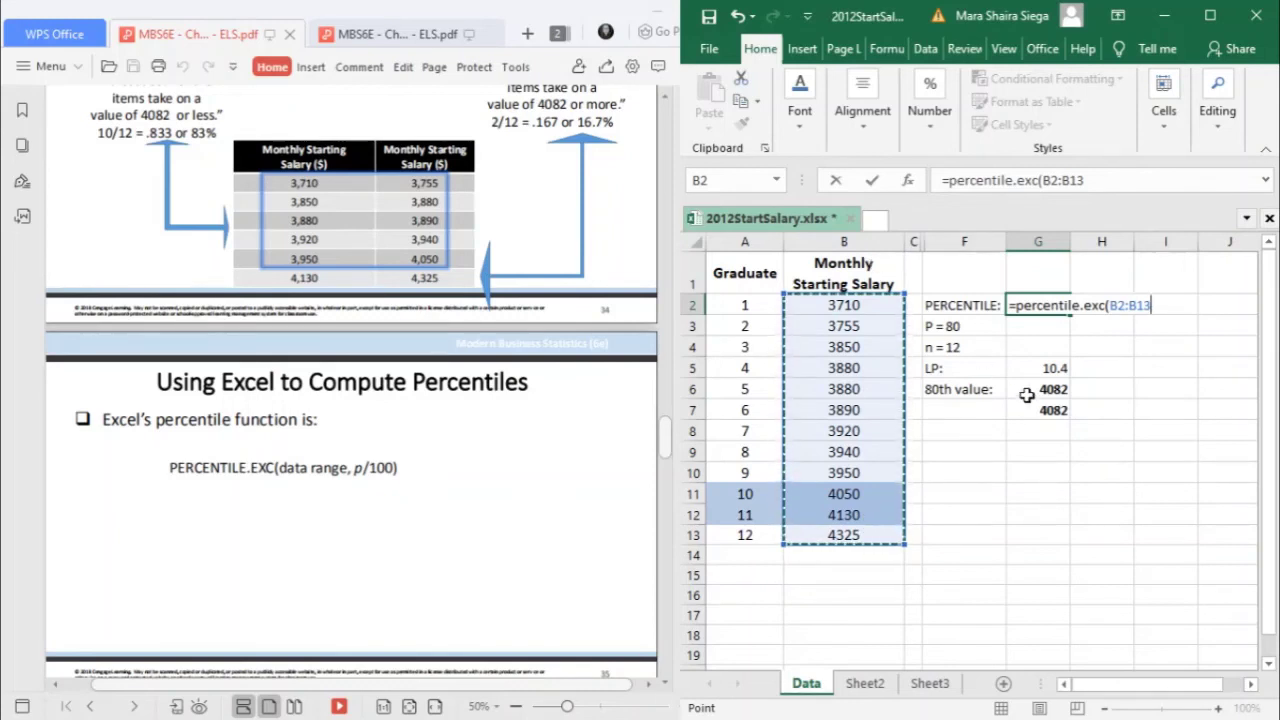
pyautogui.write(',')
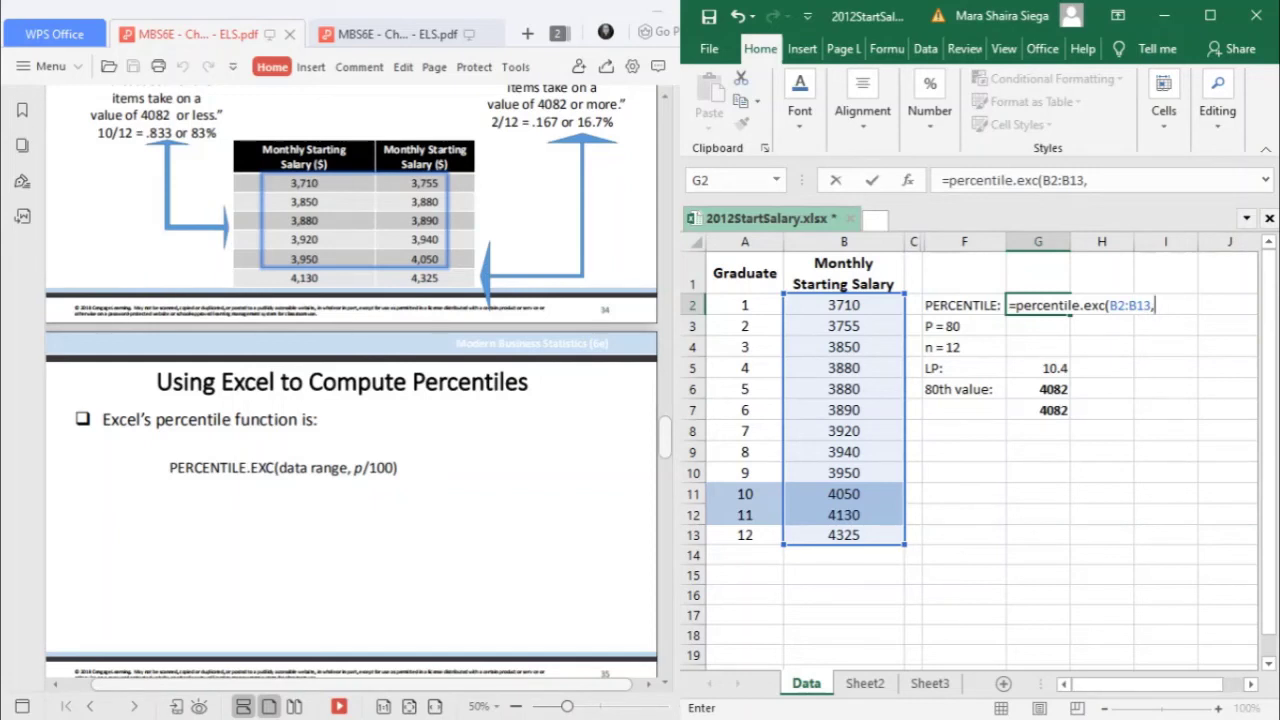
pyautogui.write('0.8)')
pyautogui.press('Return')
pyautogui.click(1066, 308)
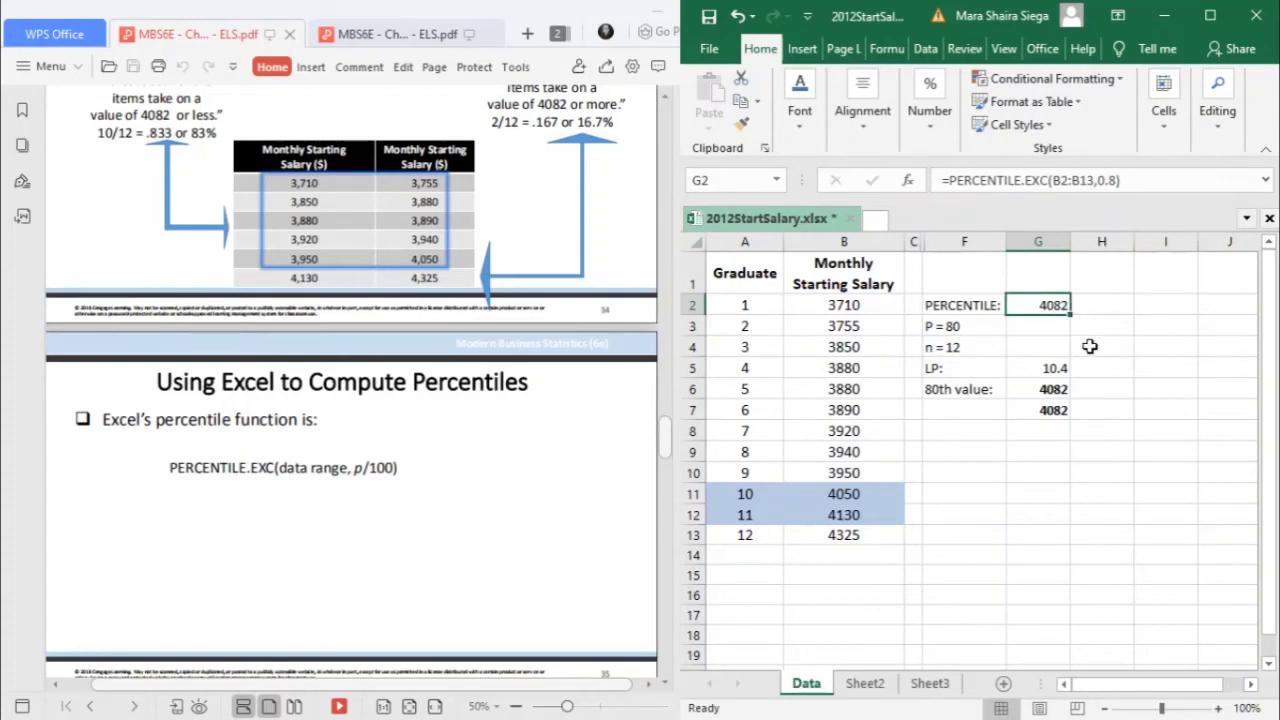
pyautogui.click(1089, 346)
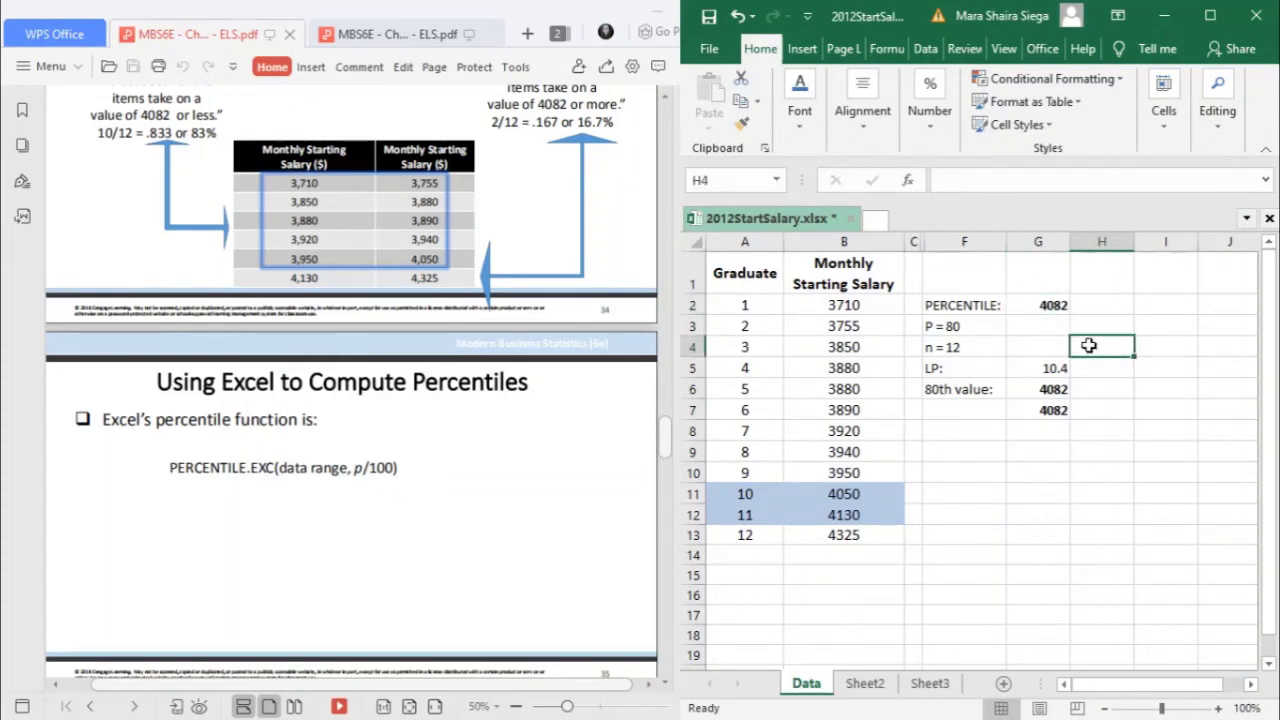
# - Scroll the lecture PDF past Quartiles to the Third Quartile (75th Percentile) example slide
pyautogui.scroll(-5, 350, 400)
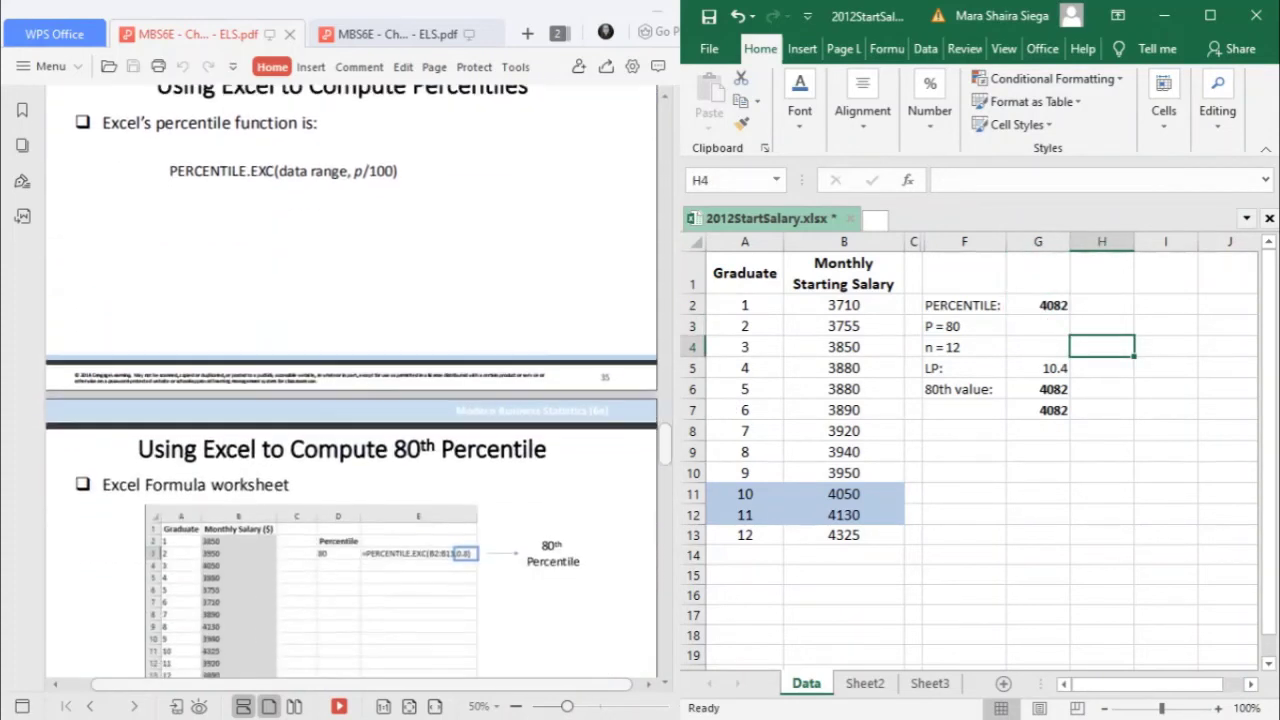
pyautogui.scroll(-10, 350, 380)
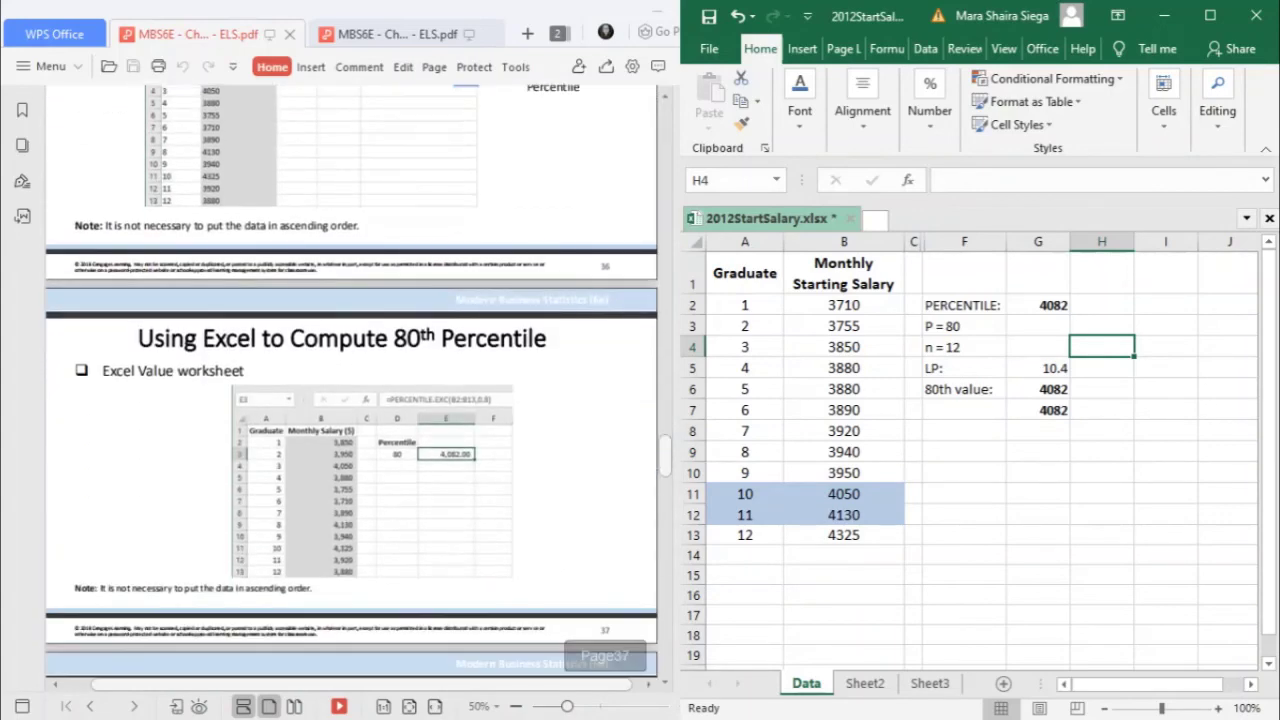
pyautogui.scroll(-5, 350, 380)
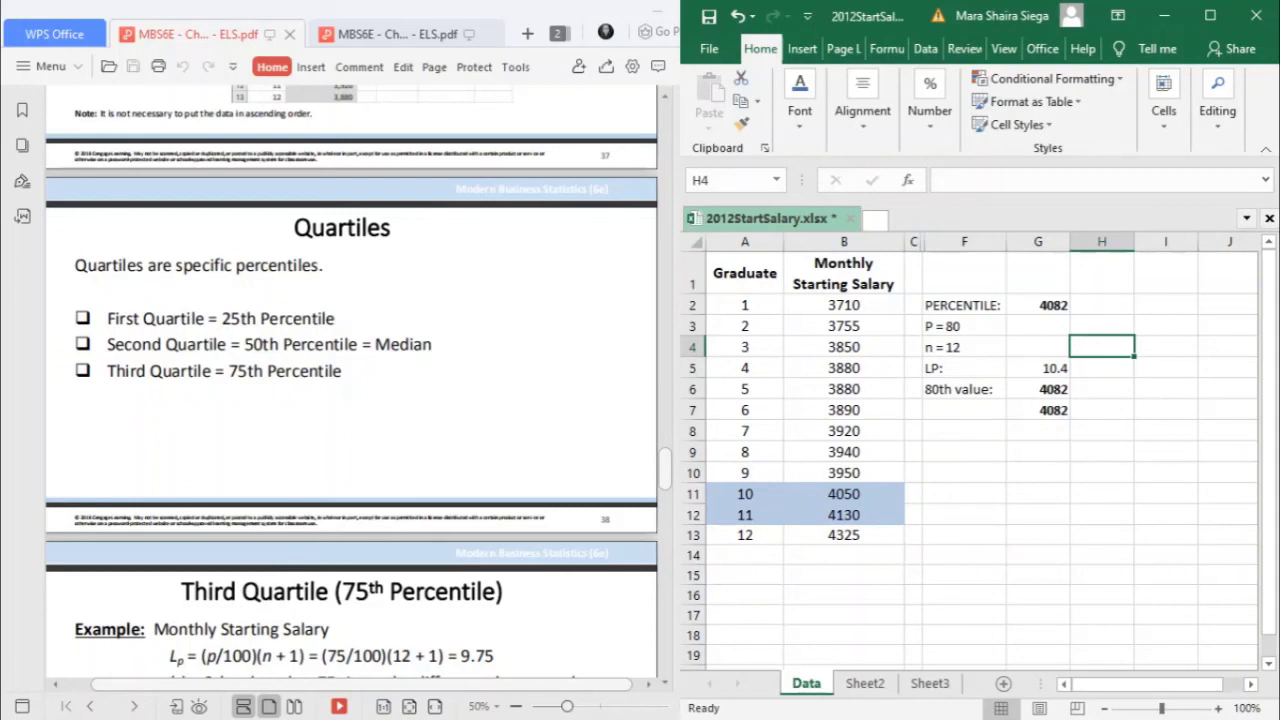
pyautogui.scroll(-5, 350, 380)
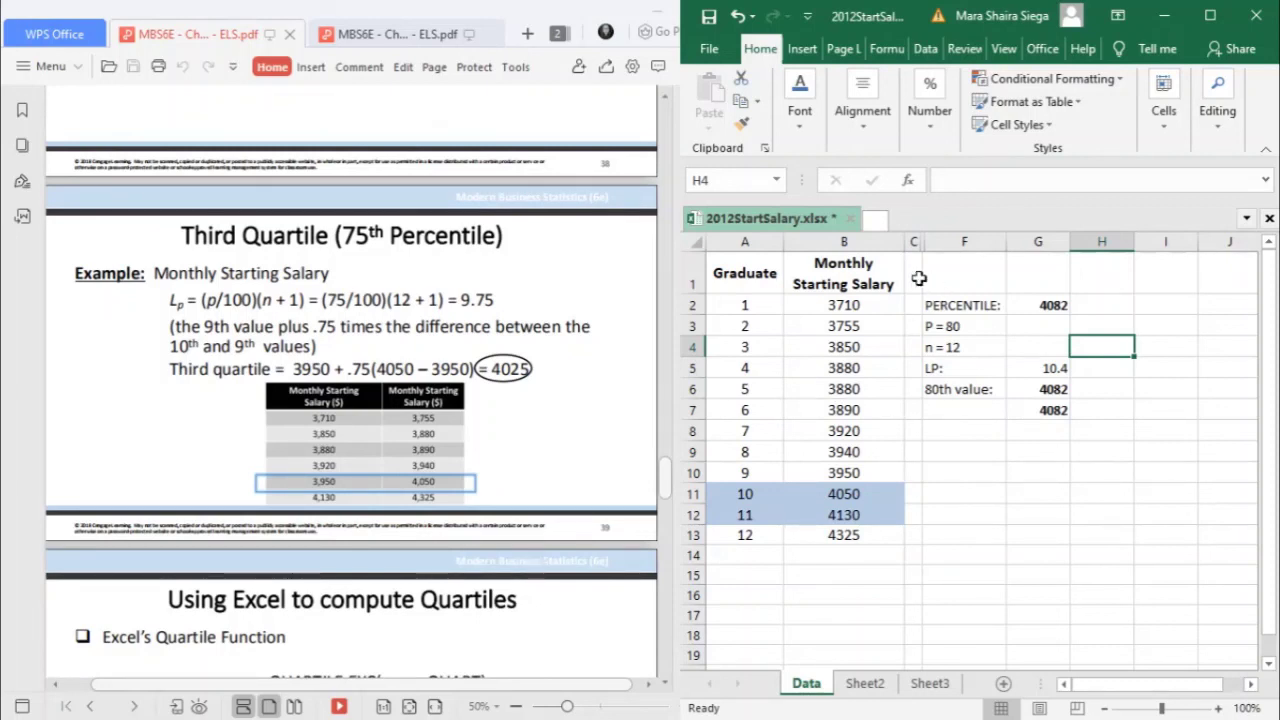
# - Change 0.8 to 0.75 in the G2 PERCENTILE.EXC formula, giving 4025
pyautogui.click(969, 326)
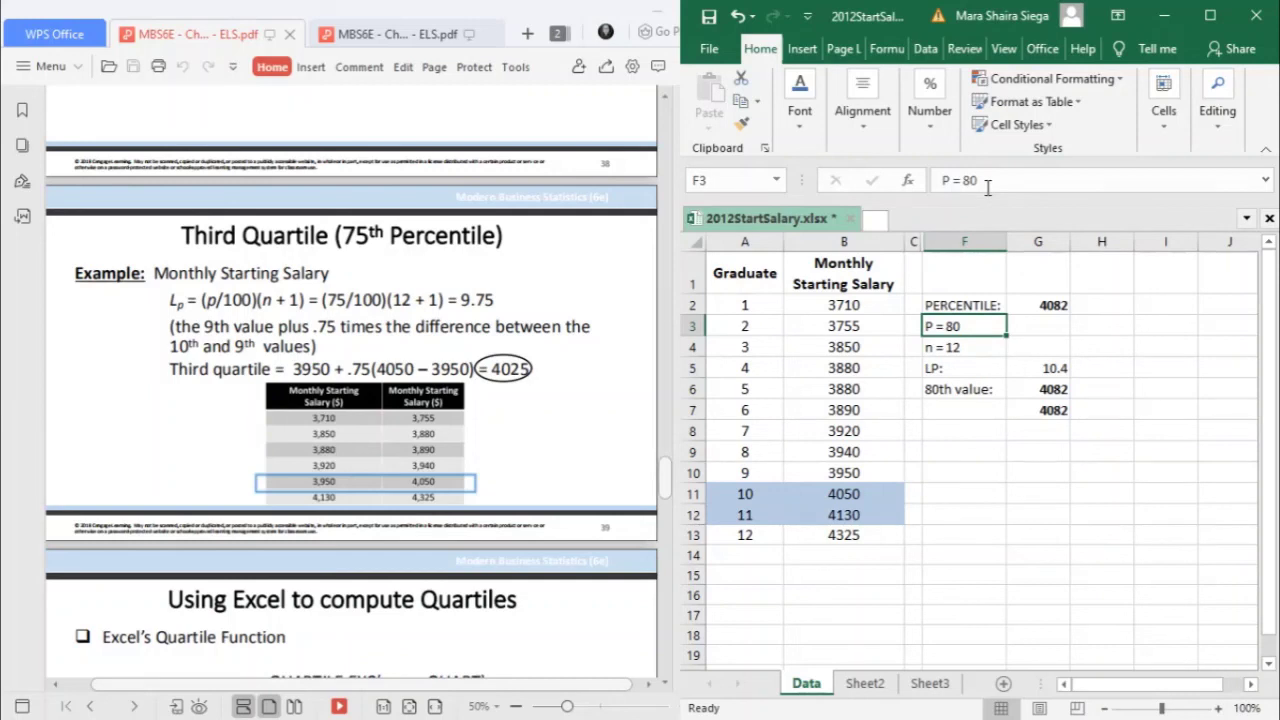
pyautogui.click(1043, 309)
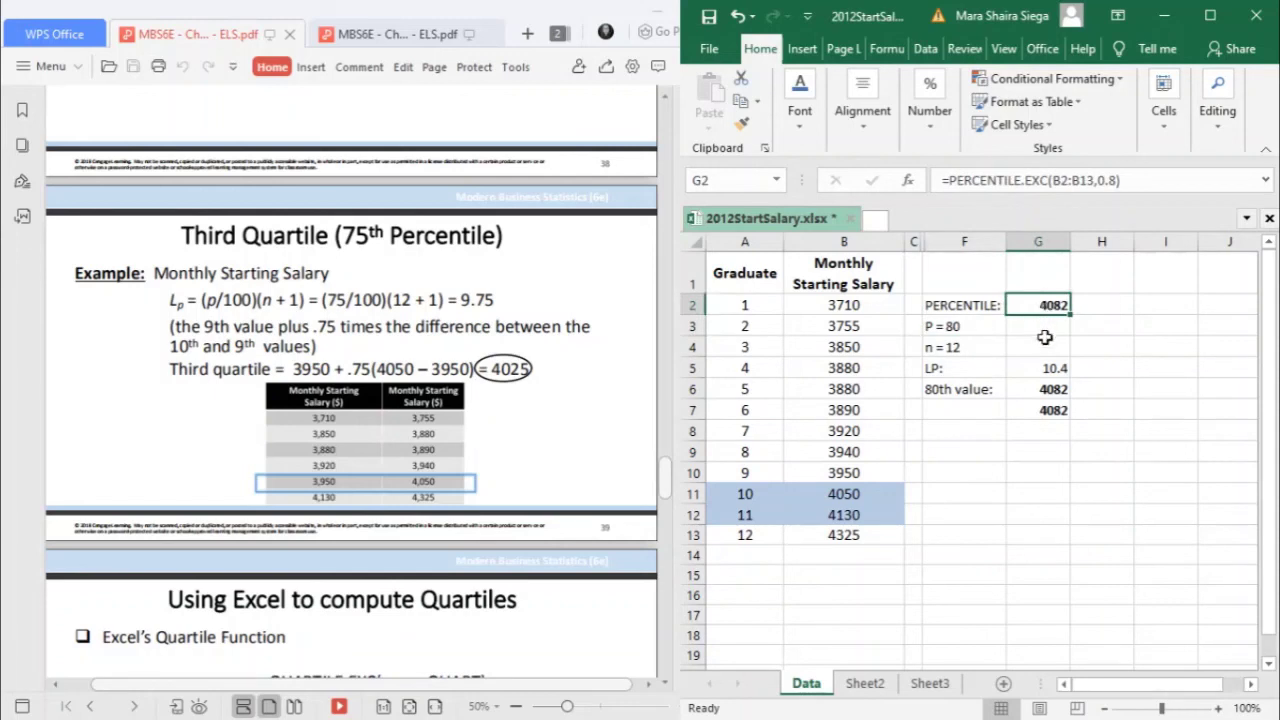
pyautogui.click(1119, 181)
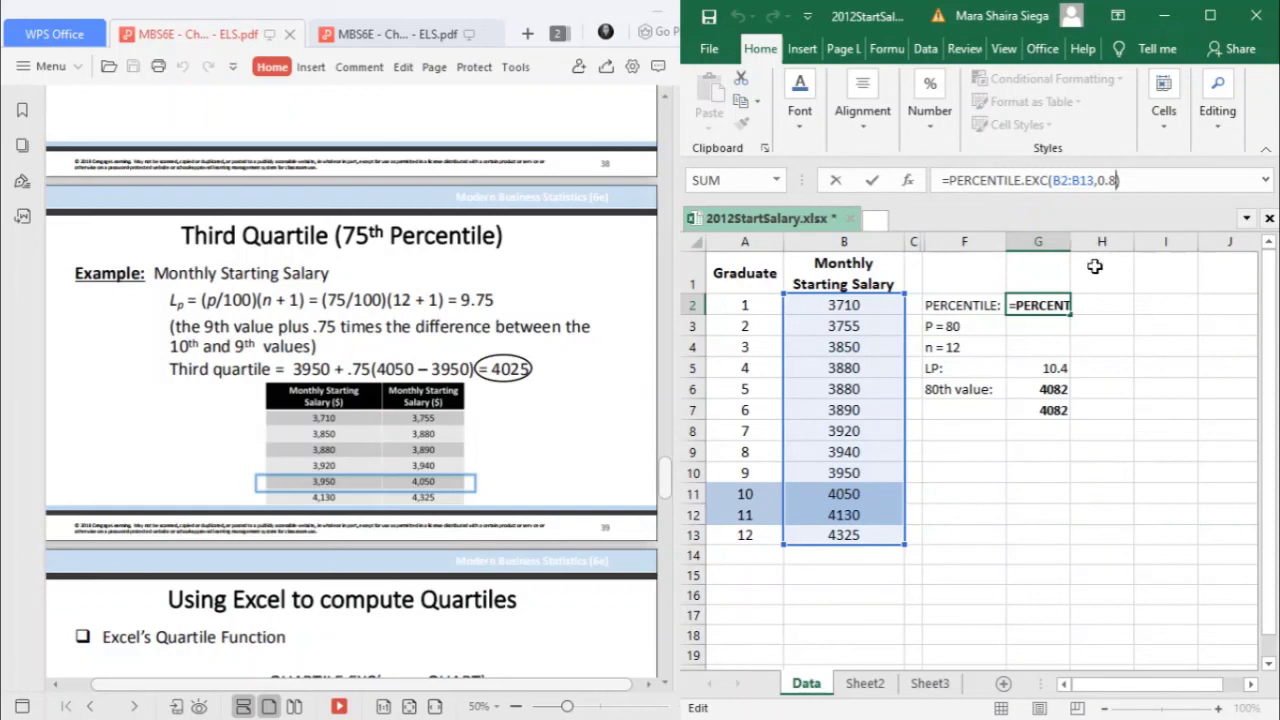
pyautogui.press('BackSpace')
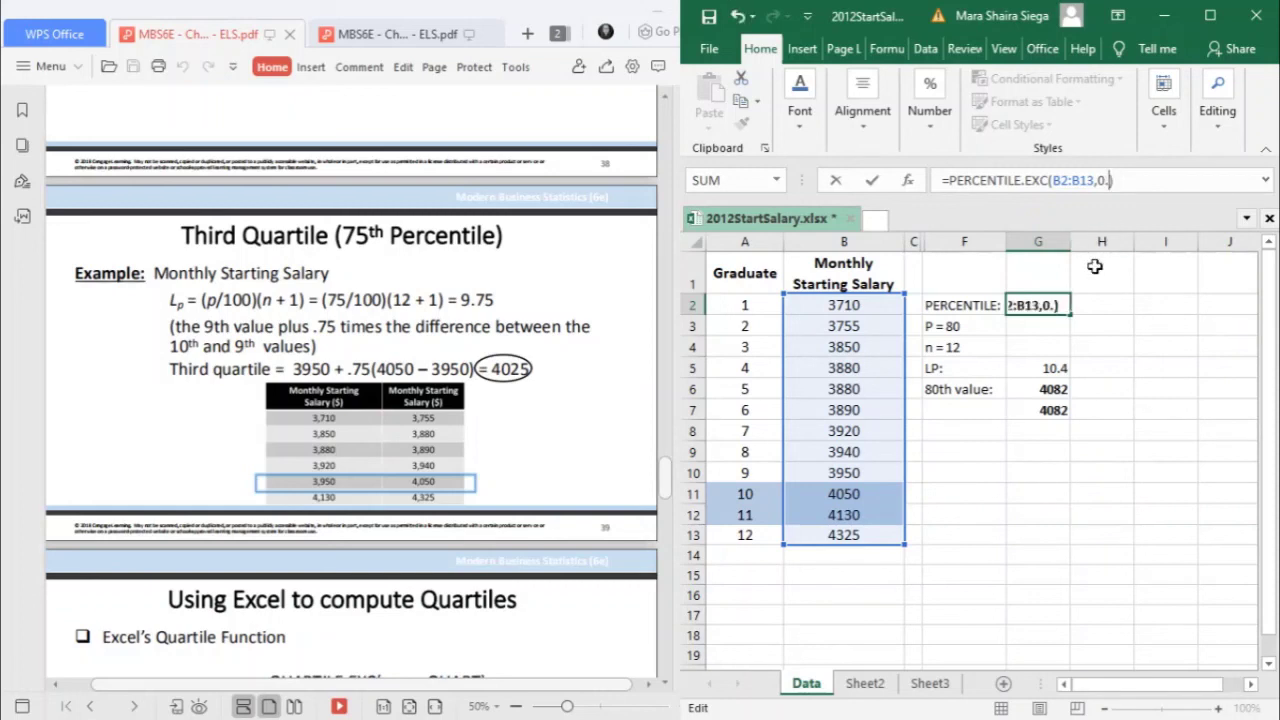
pyautogui.write('75')
pyautogui.press('Return')
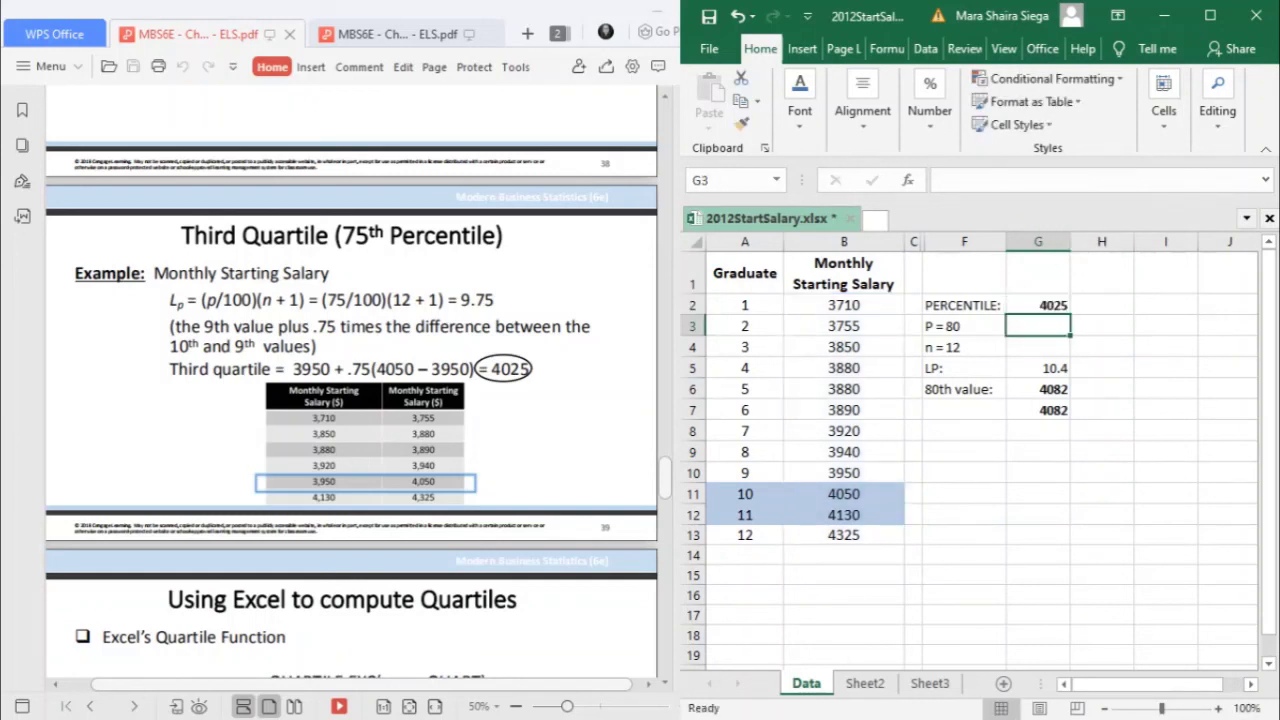
pyautogui.scroll(-10, 350, 400)
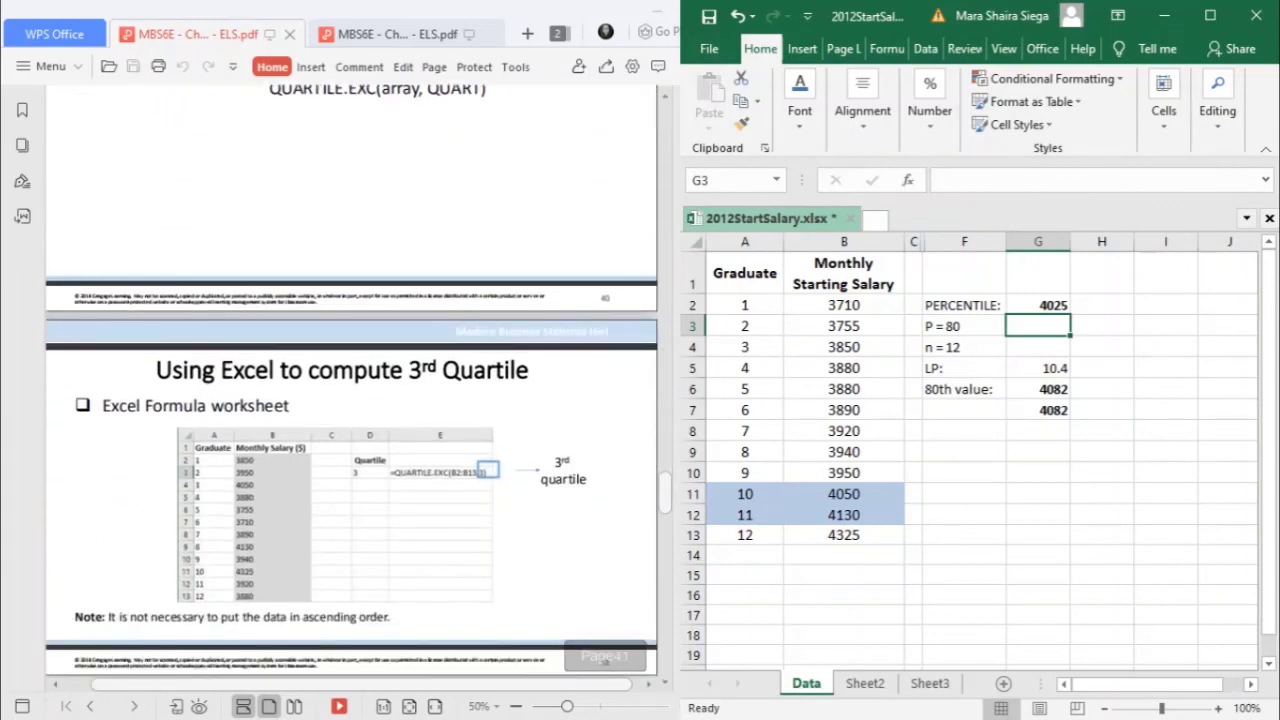
pyautogui.scroll(-5, 350, 400)
pyautogui.scroll(-3, 350, 400)
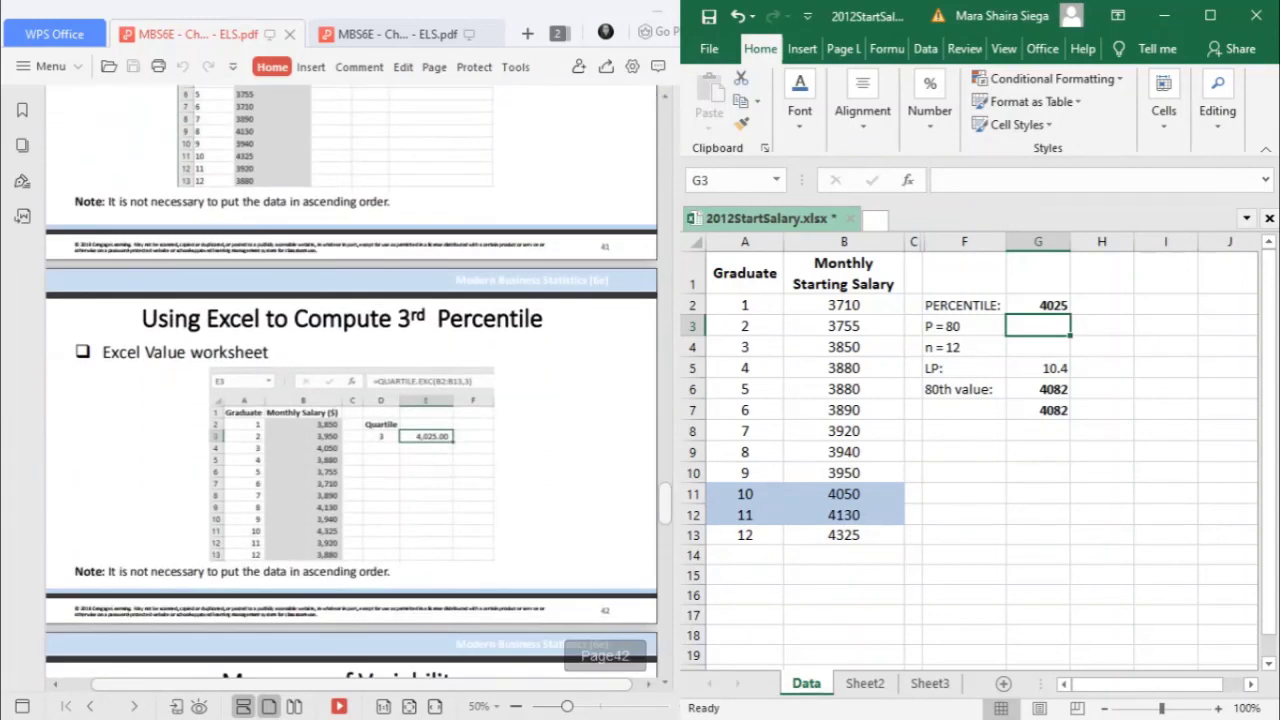
pyautogui.scroll(-4, 350, 400)
pyautogui.scroll(4, 350, 400)
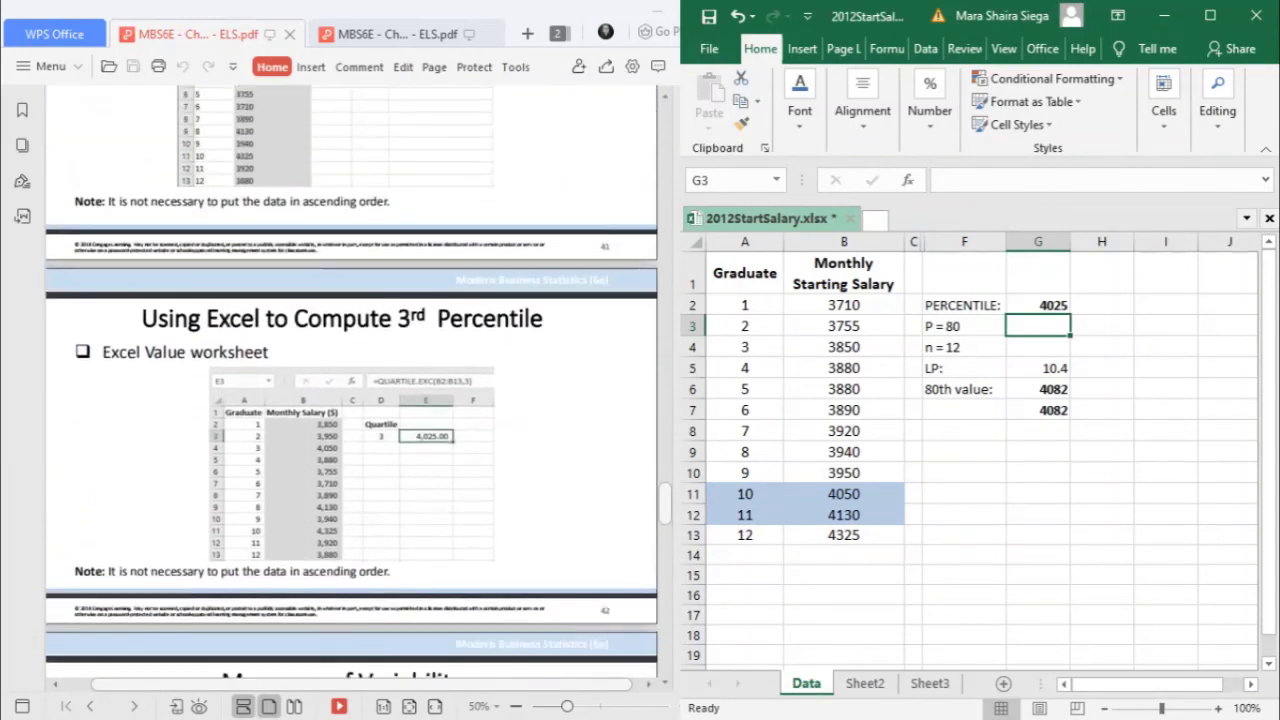